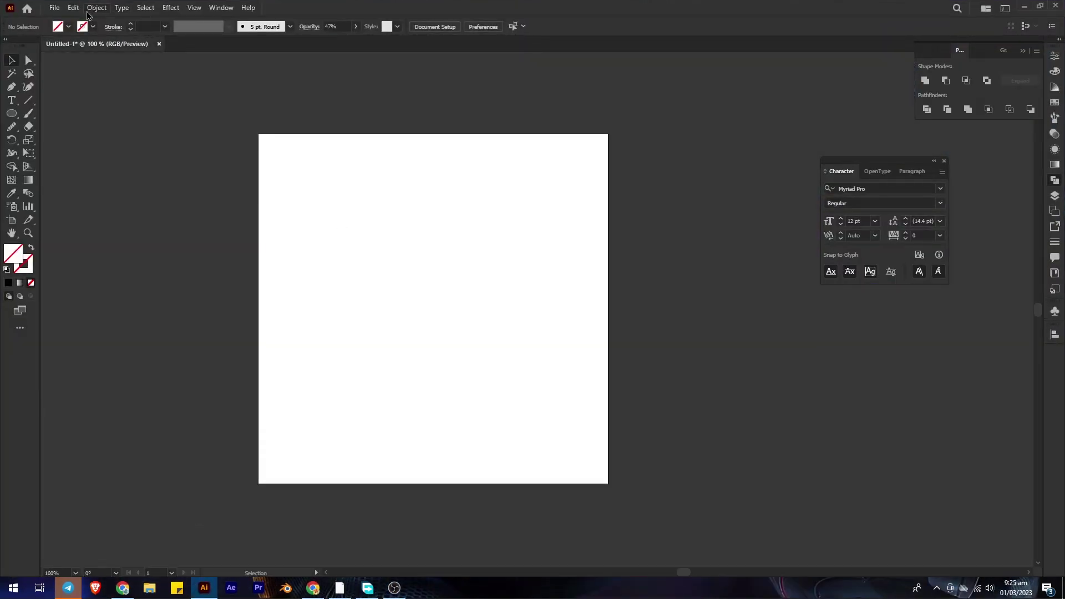
Step: Open the Apple-Logo image from the Downloads folder on New Volume (G:)
left_click(54, 7)
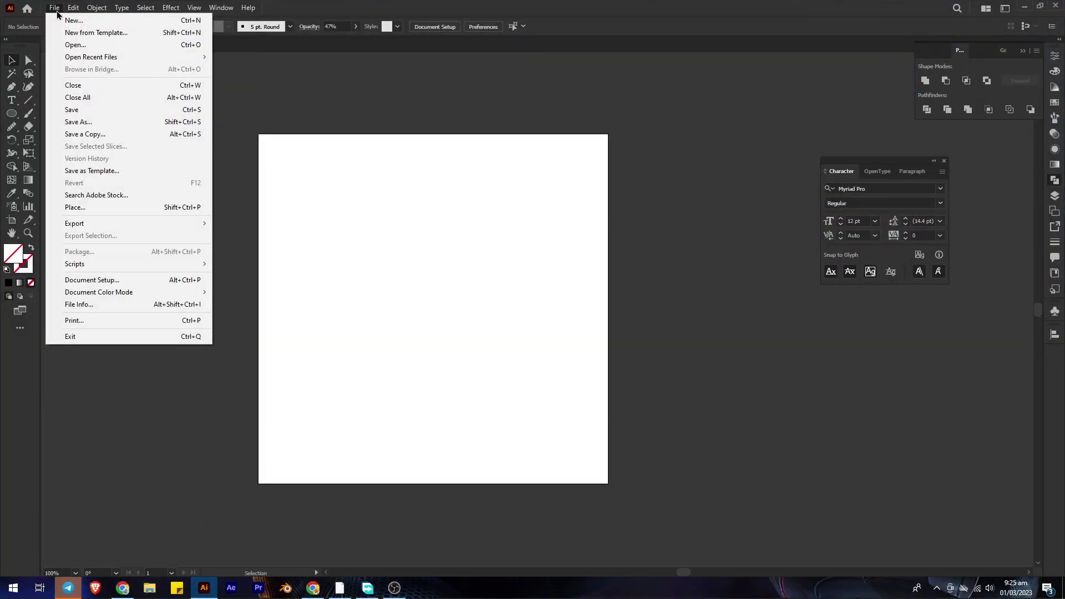
left_click(88, 45)
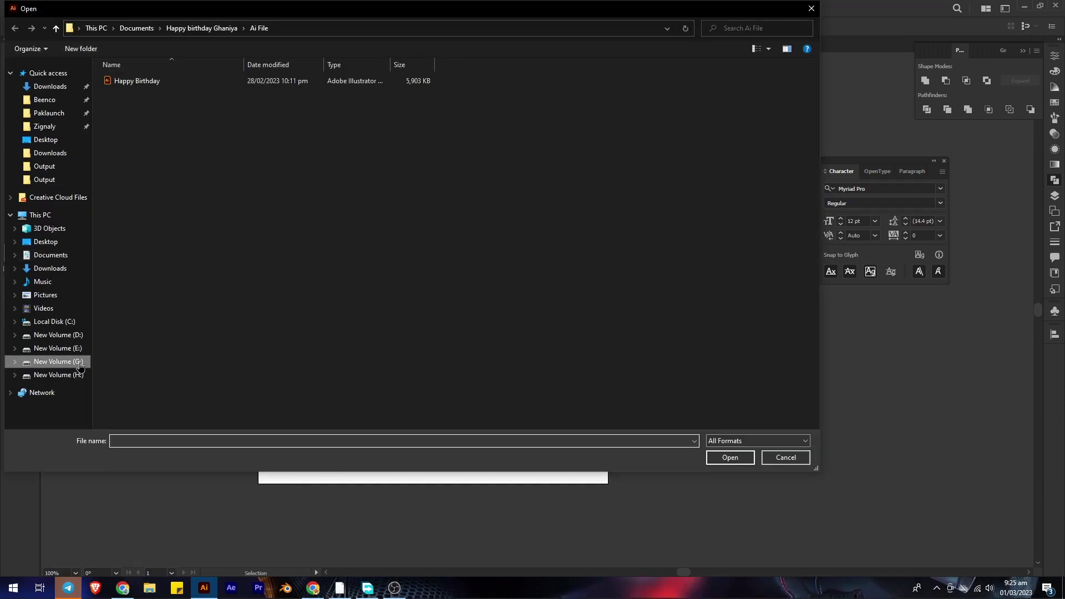
left_click(58, 361)
double_click(133, 126)
left_click(487, 189)
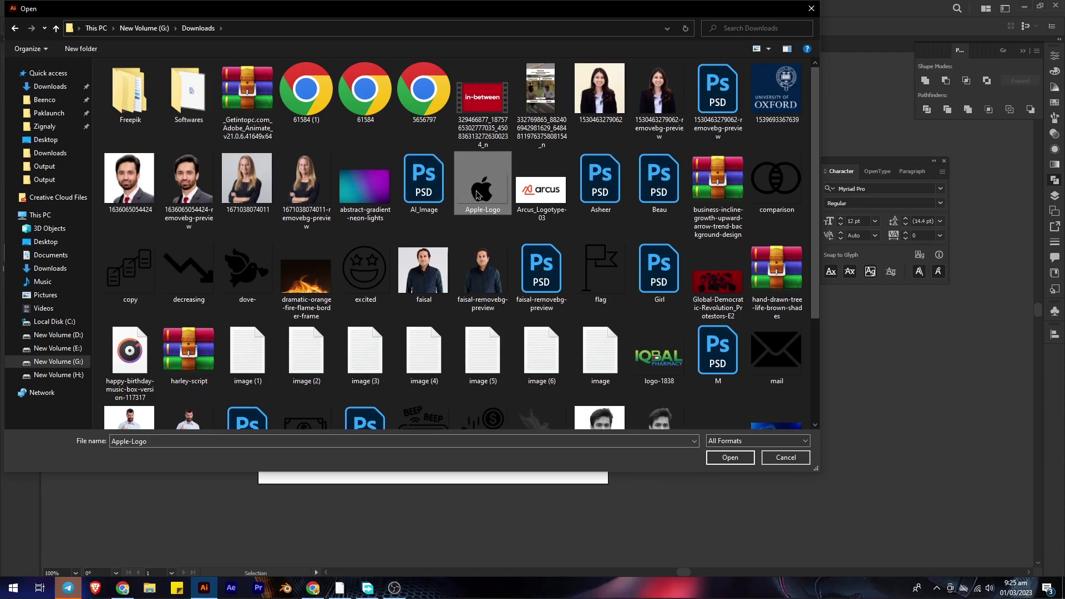
left_click(729, 460)
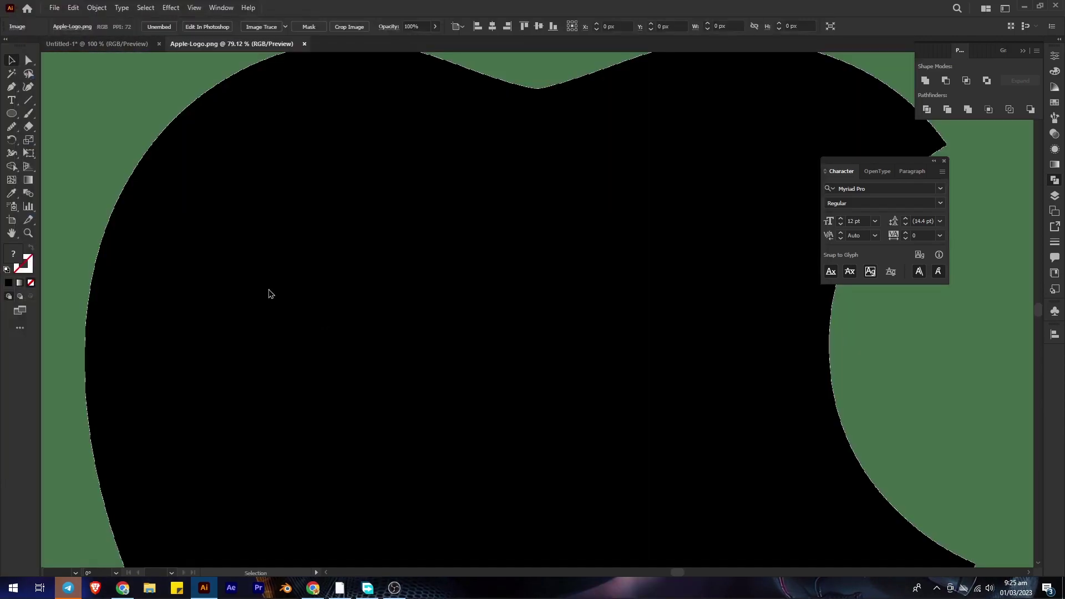
Step: Bring the Apple logo image into the Untitled-1 document and scale it down to about 362 × 204 px
scroll(292, 306, "down", 6)
left_click_drag(319, 280, 405, 323)
scroll(405, 323, "down", 3)
scroll(403, 322, "down", 2)
left_click_drag(578, 303, 398, 304)
scroll(360, 312, "up", 3)
left_click_drag(361, 311, 536, 340)
scroll(635, 339, "up", 1)
left_click_drag(656, 310, 562, 310)
left_click_drag(403, 248, 252, 175)
scroll(247, 232, "up", 2)
scroll(382, 294, "down", 2)
scroll(390, 285, "up", 1)
Step: Centre the logo image horizontally and vertically on the artboard and set its opacity to 39%
left_click_drag(500, 274, 489, 305)
left_click(494, 27)
left_click(541, 27)
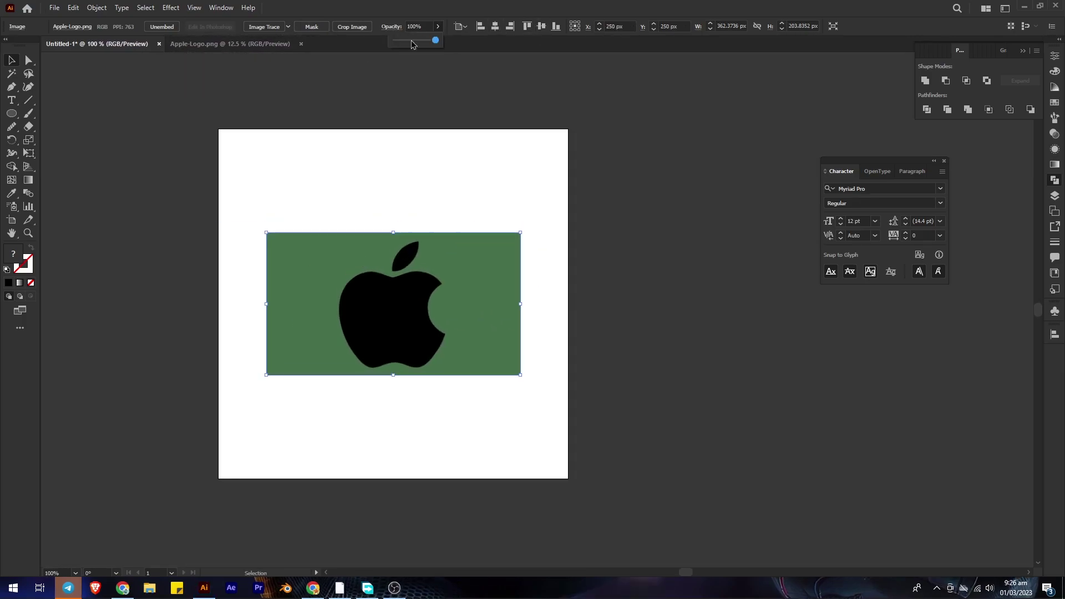
key("3")
key("9")
scroll(442, 244, "up", 1)
left_click(707, 227)
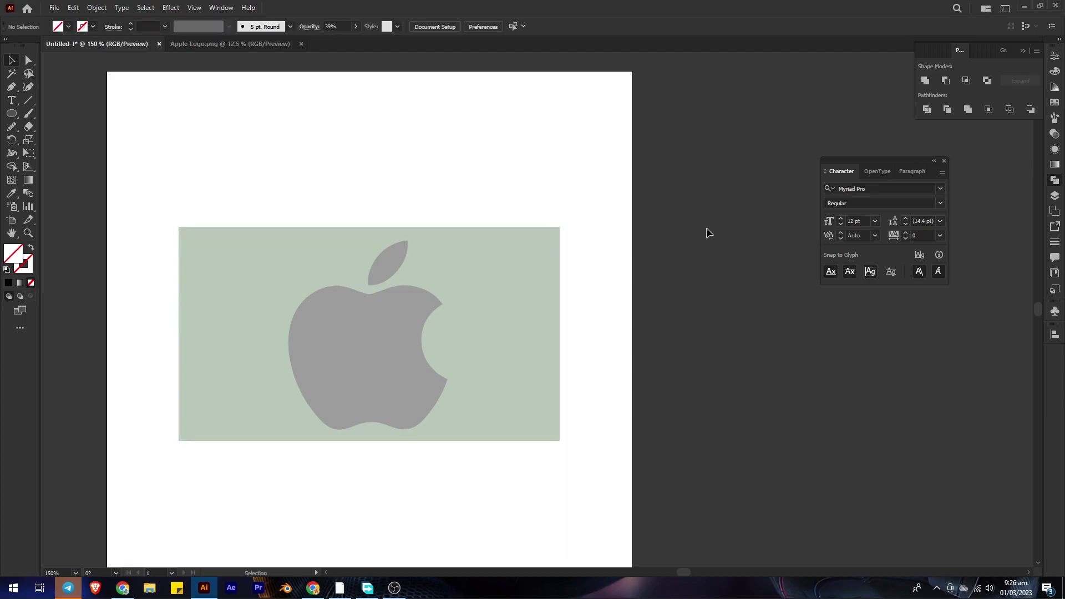
Step: Draw a circle fitted to the apple's upper-left lobe and duplicate it onto the upper-right lobe
left_click_drag(332, 300, 375, 314)
scroll(344, 305, "up", 1)
left_click_drag(308, 288, 341, 353)
left_click_drag(415, 353, 330, 357)
scroll(354, 351, "up", 2)
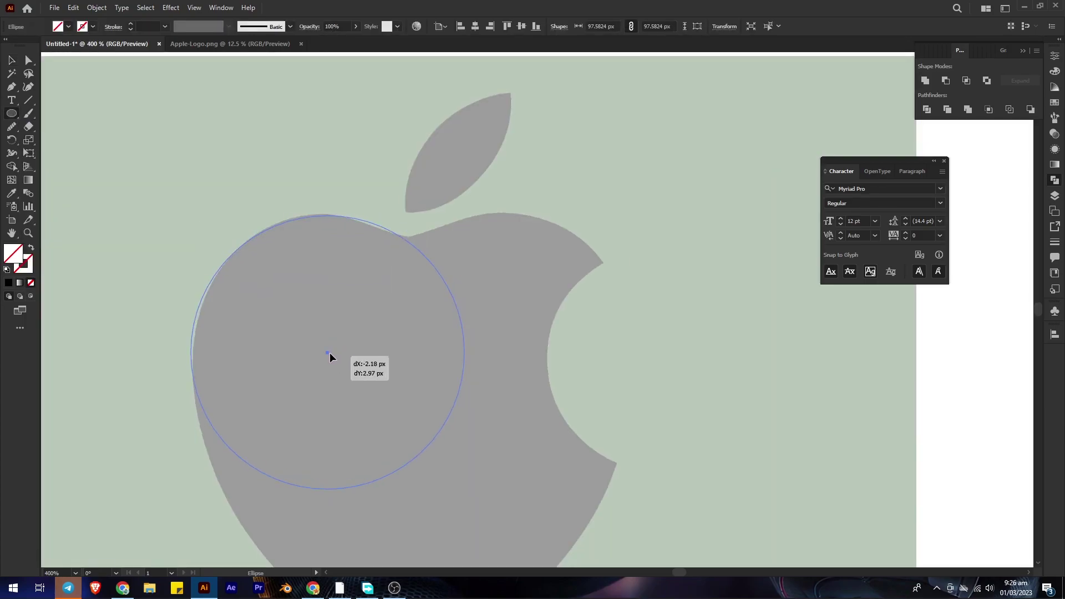
left_click_drag(466, 352, 436, 352)
left_click_drag(328, 353, 320, 322)
left_click_drag(371, 324, 365, 328)
left_click_drag(485, 311, 509, 324)
Step: Give both circles a black 0.25 pt stroke without a fill
left_click(11, 60)
left_click_drag(460, 277, 309, 333)
left_click(131, 24)
left_click(232, 100)
Step: Enlarge the right circle to about 89 px and align it with the apple's upper-right curve
scroll(479, 227, "up", 1)
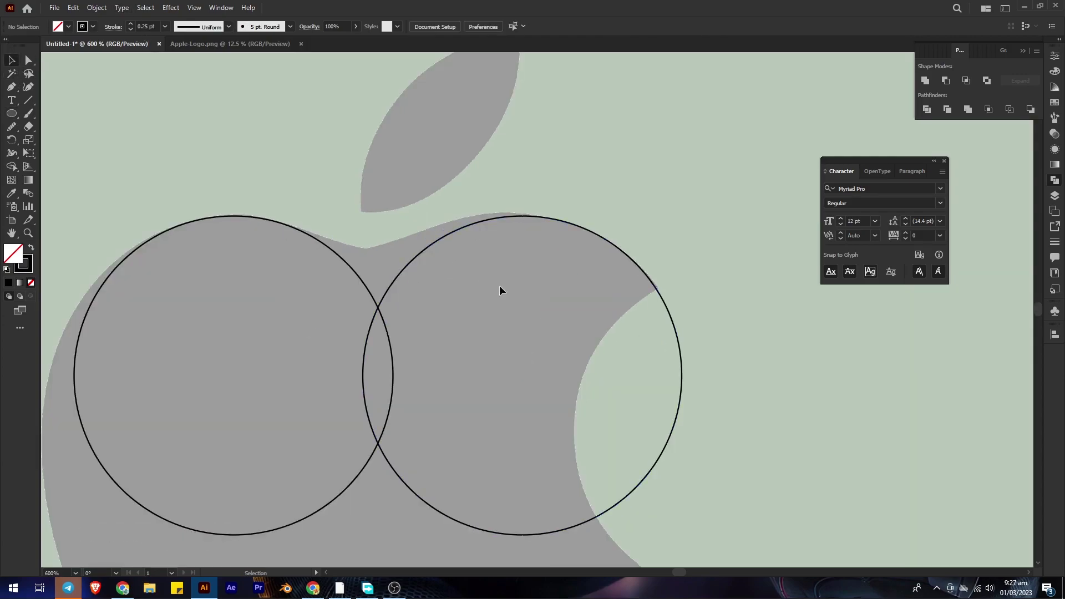
scroll(387, 251, "down", 1)
left_click_drag(477, 440, 477, 452)
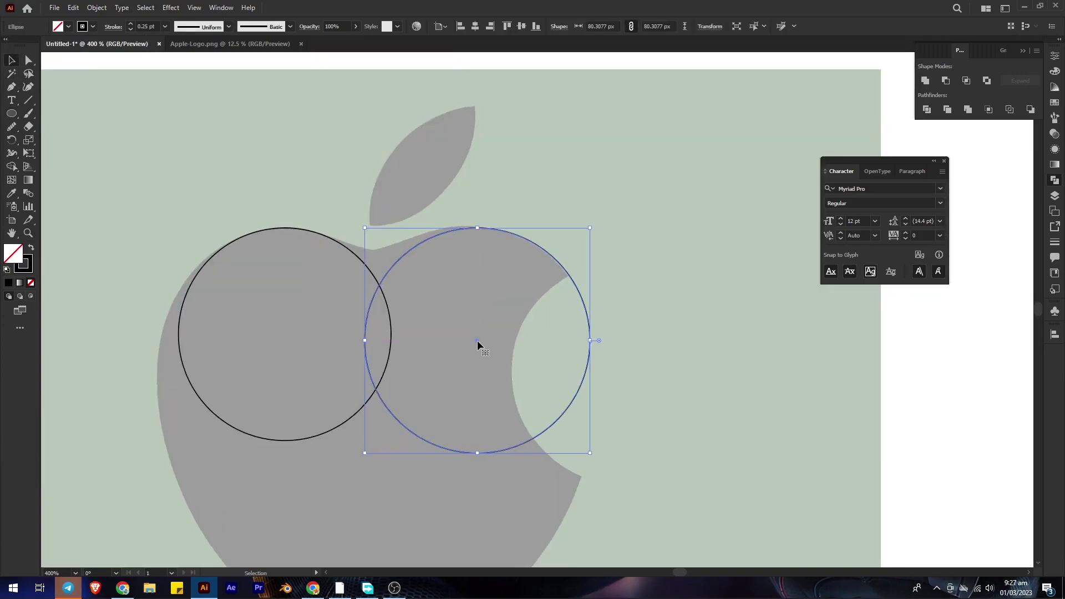
left_click_drag(363, 451, 339, 476)
scroll(416, 376, "up", 1)
left_click_drag(487, 340, 492, 337)
scroll(485, 338, "down", 3)
scroll(485, 375, "up", 2)
scroll(430, 209, "down", 1)
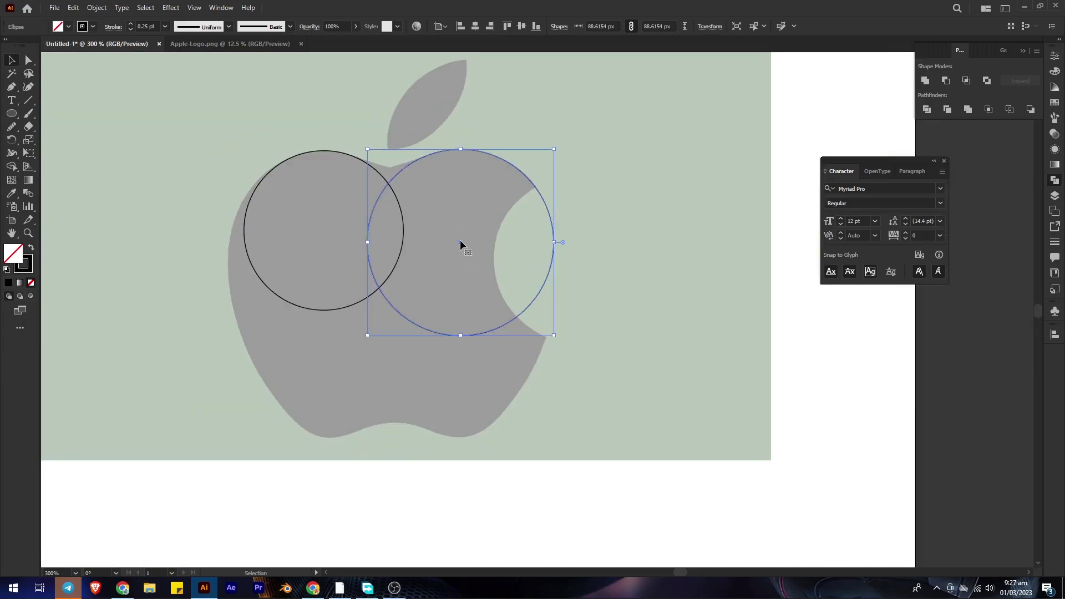
Step: Duplicate a circle onto the apple's lower-left lobe, shrink it to about 45 px and fit it to the bottom curve
left_click_drag(461, 242, 346, 341)
left_click_drag(354, 256, 349, 365)
scroll(358, 420, "up", 4)
left_click_drag(359, 420, 282, 430)
scroll(282, 430, "down", 3)
left_click_drag(342, 312, 344, 273)
scroll(343, 368, "up", 2)
left_click_drag(338, 435, 340, 433)
left_click_drag(336, 307, 341, 306)
Step: Duplicate the small circle onto the apple's lower-right lobe, matching the bottom curve
scroll(340, 311, "down", 4)
scroll(345, 320, "up", 2)
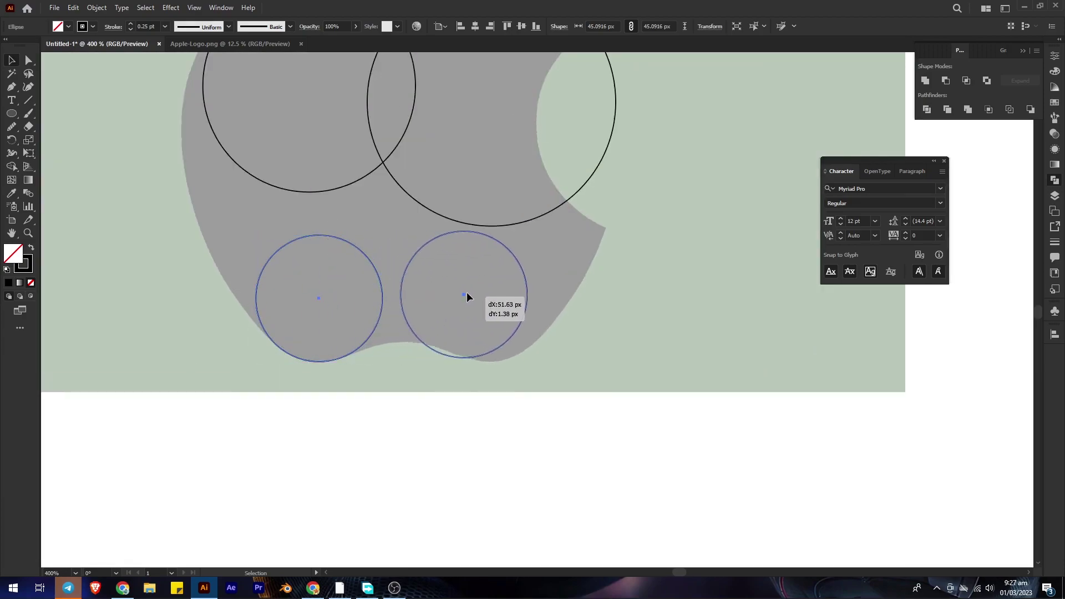
left_click_drag(488, 298, 488, 298)
scroll(491, 355, "up", 2)
scroll(460, 354, "down", 2)
Step: Duplicate a circle below the apple, enlarge it to about 96 px and fit it to the notch between the lower lobes
left_click_drag(401, 363, 280, 391)
scroll(402, 388, "up", 1)
left_click_drag(409, 390, 427, 419)
left_click_drag(299, 420, 177, 420)
left_click_drag(377, 436, 420, 484)
scroll(411, 282, "down", 2)
scroll(410, 385, "up", 1)
left_click_drag(422, 383, 423, 383)
scroll(413, 273, "up", 2)
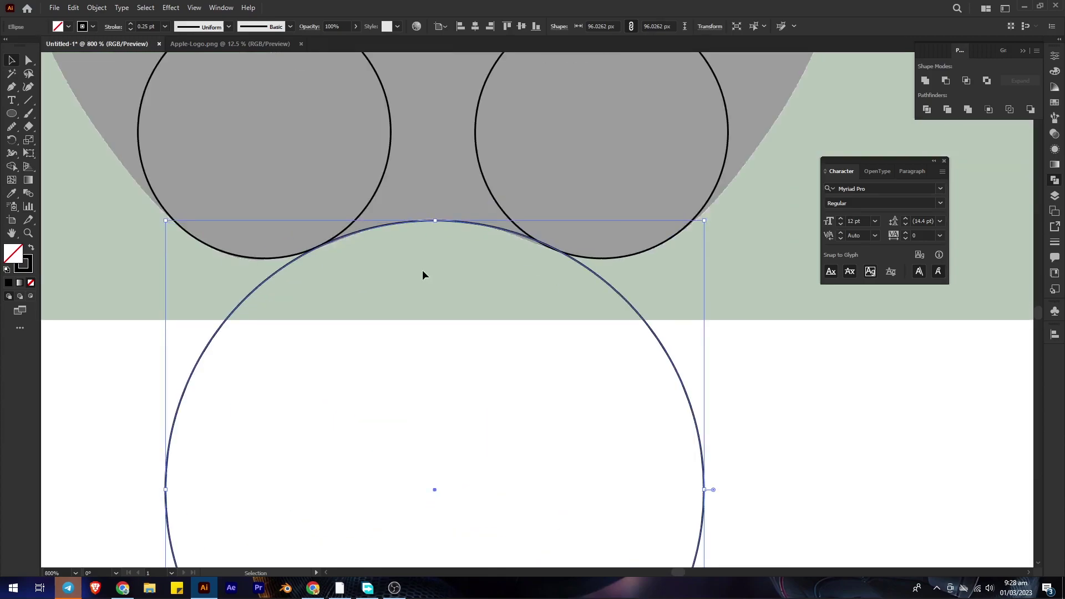
scroll(416, 276, "up", 2)
left_click_drag(373, 257, 371, 259)
scroll(363, 255, "up", 1)
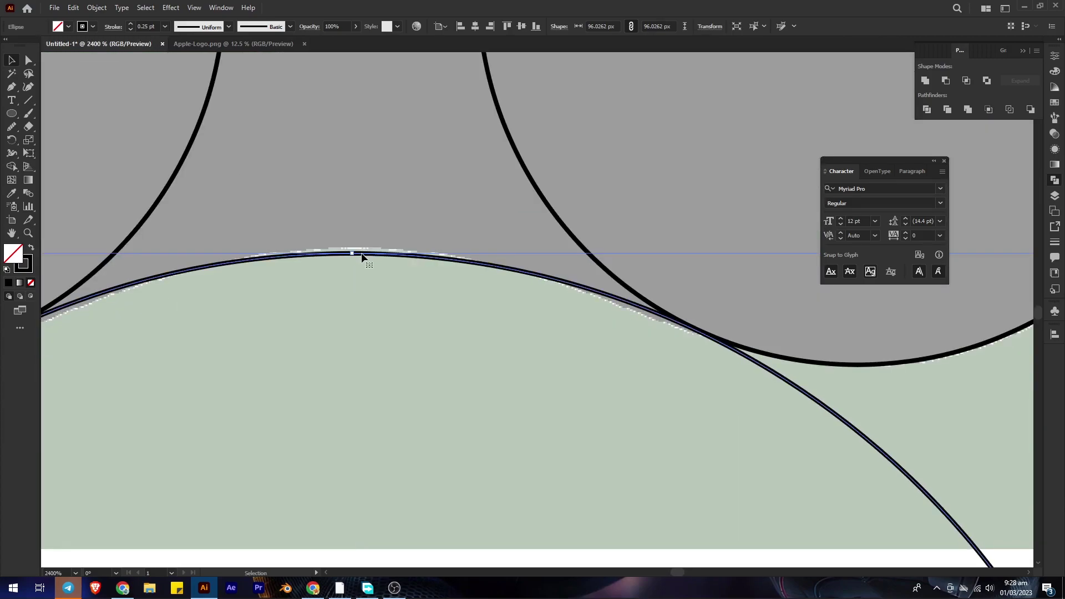
scroll(355, 264, "down", 7)
left_click(464, 315)
Step: Draw a new circle about 57 px wide above the apple's upper lobes and place it over the leaf's right side
scroll(305, 171, "up", 2)
scroll(400, 283, "down", 2)
scroll(396, 270, "up", 1)
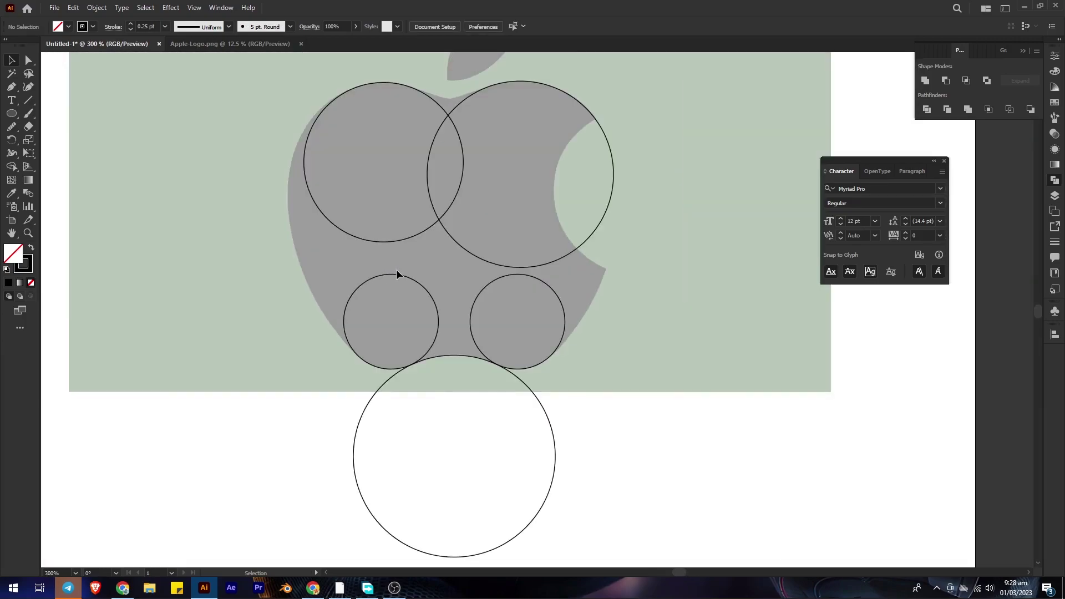
scroll(396, 268, "down", 3)
scroll(411, 234, "up", 3)
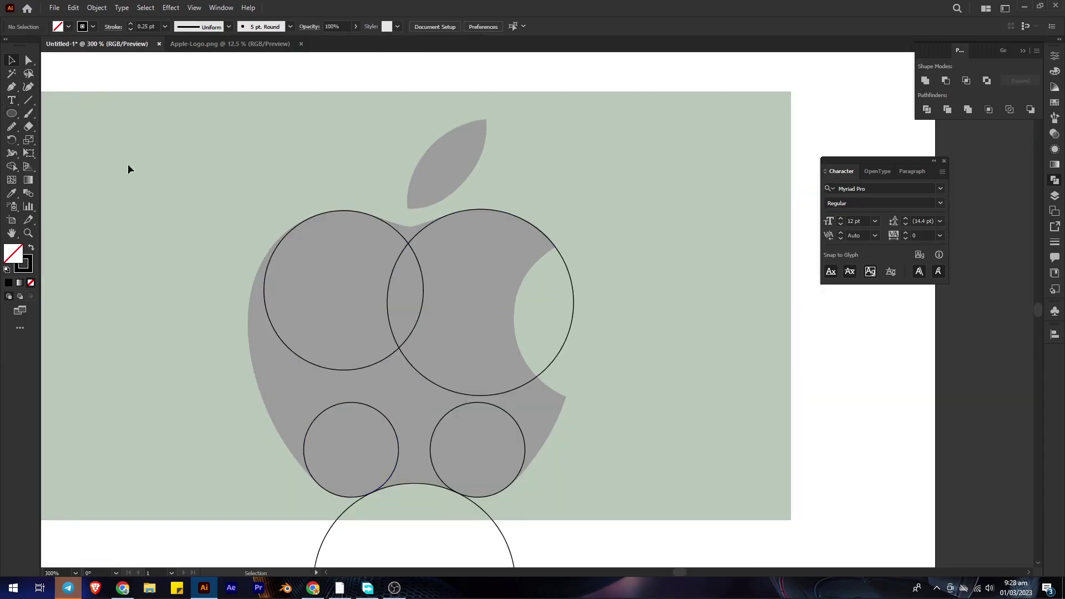
mouse_move(325, 137)
left_mouse_down()
mouse_move(407, 220)
mouse_move(409, 146)
left_mouse_up()
key("v")
scroll(408, 145, "down", 3)
scroll(413, 106, "up", 3)
left_click_drag(386, 183, 389, 228)
scroll(386, 290, "up", 3)
left_click(414, 392)
left_click_drag(397, 442, 641, 318)
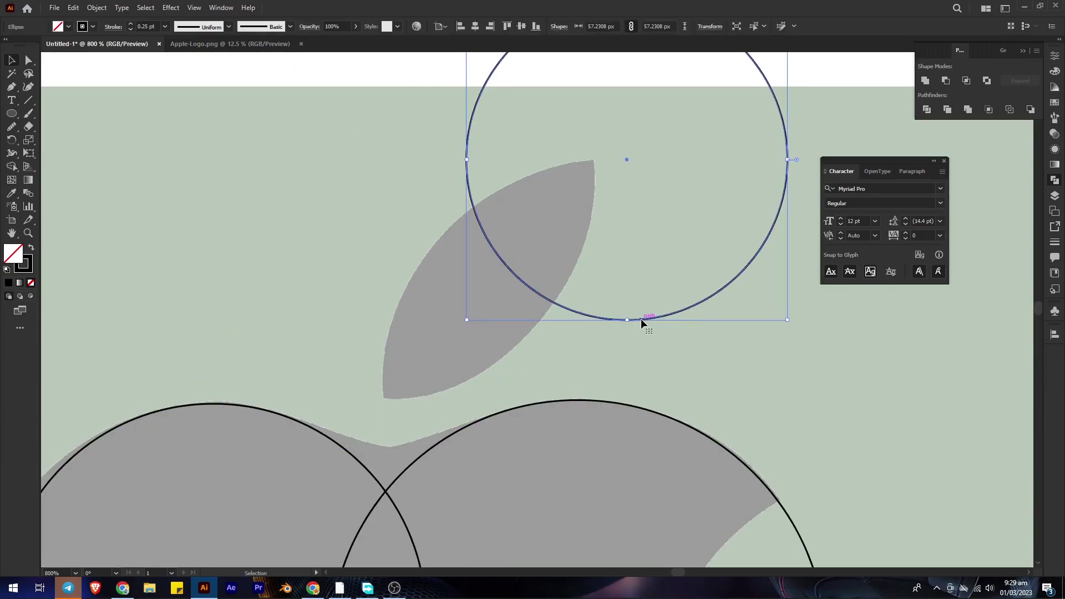
Step: Try to fit the new circle to the right side of the apple's top dip, enlarging it to about 103 px
scroll(550, 340, "down", 3)
scroll(504, 328, "up", 2)
left_click_drag(580, 195, 479, 516)
scroll(481, 430, "up", 1)
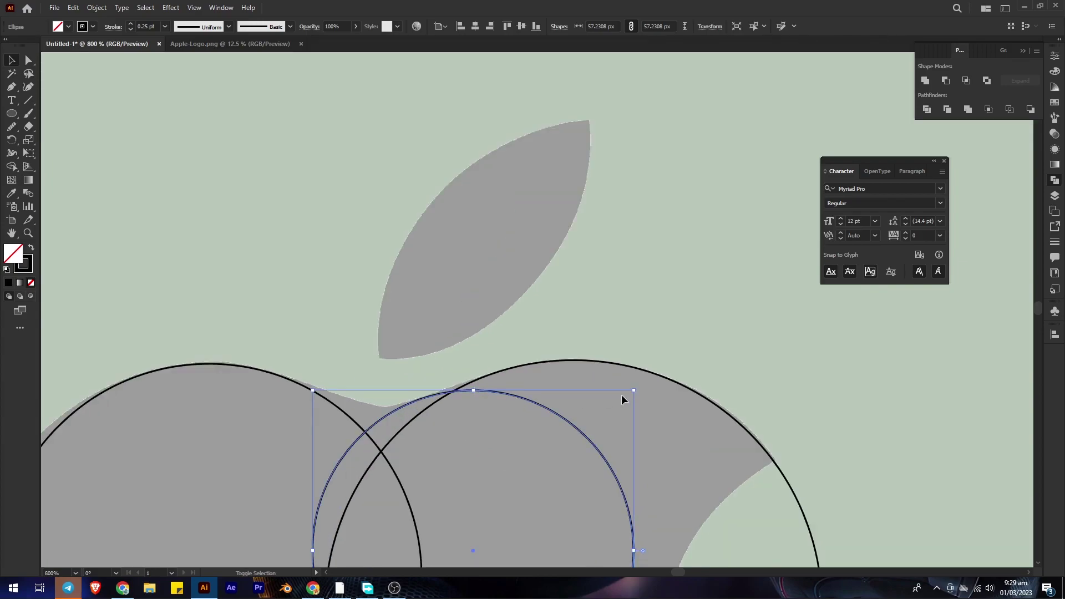
left_click_drag(642, 388, 684, 342)
left_click_drag(556, 355, 570, 390)
left_click_drag(697, 378, 788, 290)
left_click_drag(617, 306, 627, 377)
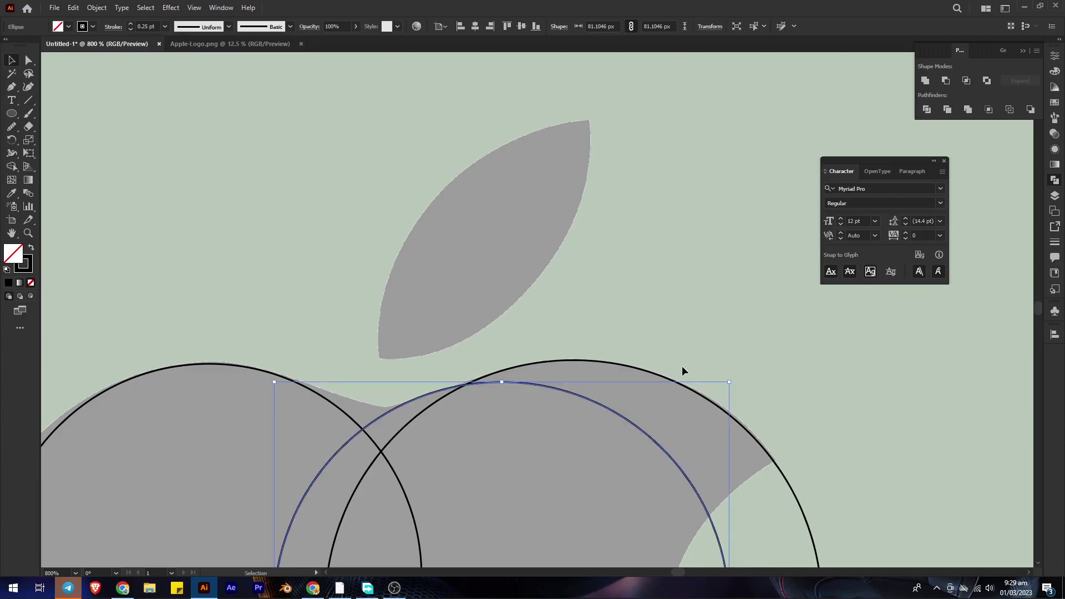
scroll(685, 368, "down", 2)
scroll(661, 394, "up", 2)
left_click_drag(587, 521, 539, 556)
scroll(457, 354, "down", 2)
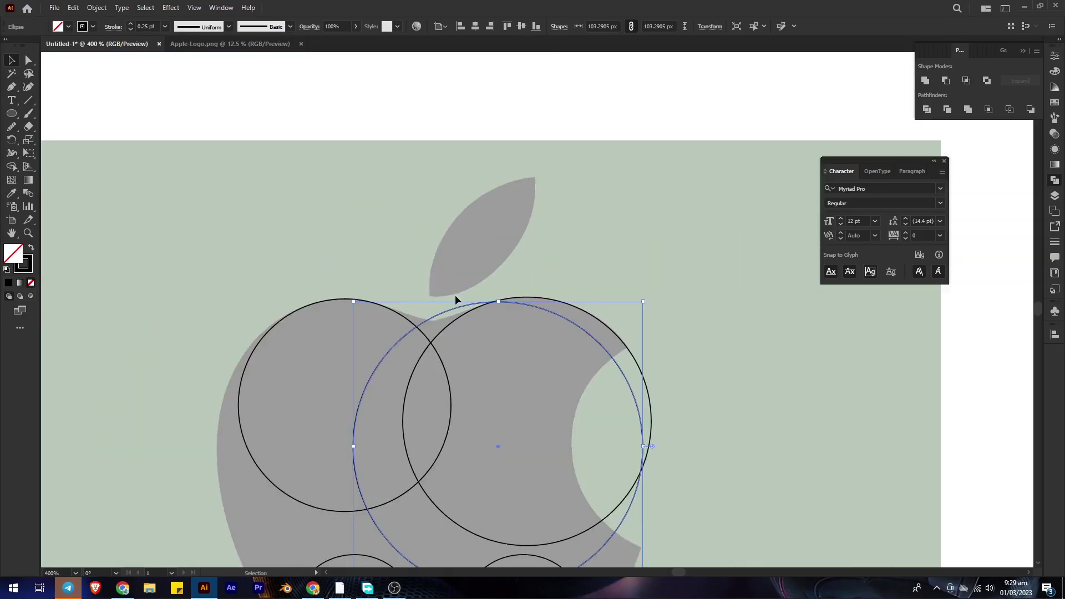
Step: Place a circle above the apple, sized and aligned so its lower edge follows the dip between the two upper lobes
left_click_drag(477, 380, 450, 351)
scroll(452, 345, "up", 1)
left_click_drag(480, 239, 478, 428)
left_click_drag(491, 426, 437, 69)
key("ctrl+z")
scroll(438, 372, "down", 2)
mouse_move(463, 399)
left_mouse_down()
mouse_move(407, 192)
mouse_move(474, 389)
left_mouse_up()
scroll(421, 264, "up", 3)
scroll(424, 408, "up", 3)
scroll(411, 373, "down", 4)
left_click_drag(395, 137, 397, 107)
scroll(415, 404, "up", 3)
left_click_drag(448, 398, 445, 397)
scroll(441, 408, "down", 7)
left_click(577, 413)
scroll(554, 419, "up", 2)
scroll(470, 440, "down", 1)
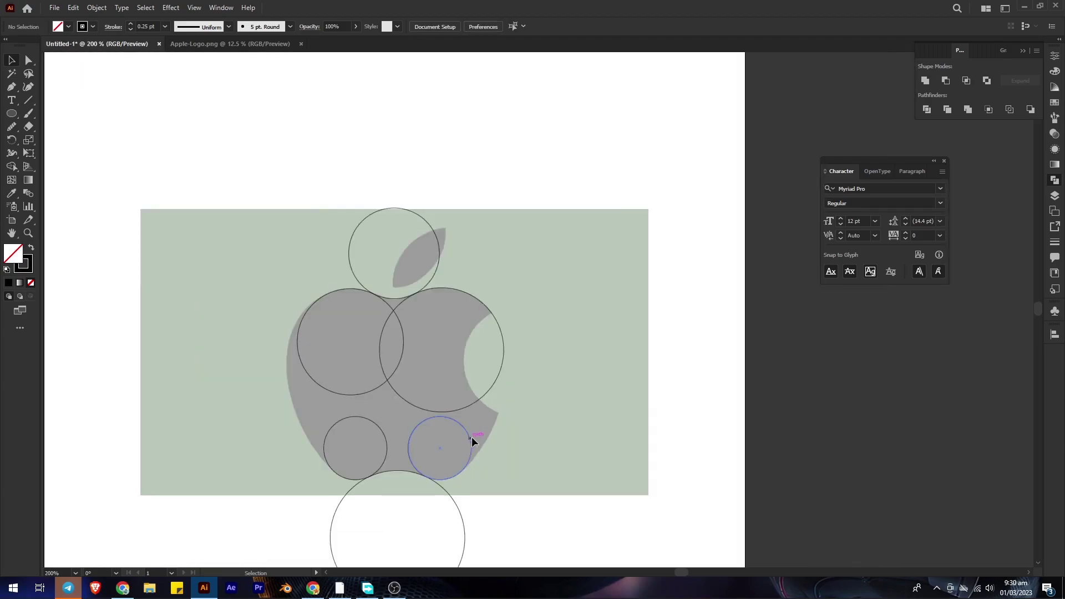
Step: Place a circle over the bite on the apple's right side, sized and aligned so its edge follows the bite
left_click_drag(519, 398, 514, 416)
scroll(540, 415, "up", 2)
mouse_move(602, 312)
left_mouse_down()
mouse_move(639, 303)
mouse_move(614, 312)
left_mouse_up()
left_click_drag(501, 309, 496, 304)
scroll(497, 304, "up", 1)
scroll(493, 447, "down", 2)
left_click(434, 504)
Step: Add a large half ellipse over the apple's body and roughly size and rotate it toward the left outline
scroll(335, 381, "down", 1)
scroll(339, 399, "down", 1)
left_click_drag(275, 347, 199, 308)
left_click_drag(304, 318, 453, 320)
left_click_drag(234, 290, 244, 318)
left_click_drag(199, 194, 360, 201)
scroll(313, 314, "up", 2)
left_click_drag(343, 328, 522, 239)
scroll(467, 293, "down", 2)
left_click_drag(545, 95, 609, 133)
scroll(447, 288, "up", 2)
left_click_drag(544, 249, 509, 276)
Step: Adjust the half ellipse's position and proportions so its curve approaches the apple's left outline
scroll(506, 319, "down", 1)
left_click_drag(521, 427, 513, 428)
scroll(423, 497, "up", 2)
scroll(388, 460, "down", 3)
scroll(361, 425, "up", 1)
scroll(317, 388, "down", 1)
left_click_drag(342, 389, 333, 378)
scroll(335, 375, "down", 2)
scroll(387, 211, "up", 1)
left_click_drag(474, 93, 475, 93)
scroll(478, 179, "down", 3)
scroll(421, 308, "up", 3)
scroll(420, 309, "down", 3)
scroll(523, 155, "up", 2)
Step: Refine the half ellipse's angle and placement along the apple's left side
left_click_drag(585, 131, 561, 143)
scroll(399, 279, "up", 2)
left_click_drag(467, 348, 464, 334)
scroll(461, 372, "down", 2)
mouse_move(445, 204)
left_mouse_down()
mouse_move(445, 220)
mouse_move(451, 203)
left_mouse_up()
scroll(347, 280, "up", 1)
scroll(350, 280, "down", 2)
left_click_drag(531, 209, 504, 244)
scroll(408, 362, "up", 3)
left_click_drag(449, 327, 448, 303)
scroll(448, 303, "down", 2)
left_click_drag(413, 167, 419, 177)
scroll(397, 278, "up", 1)
left_click_drag(447, 320, 453, 326)
left_click_drag(415, 130, 402, 34)
scroll(349, 334, "up", 1)
key("ctrl+z")
key("ctrl+z")
key("ctrl+z")
Step: Size the half ellipse to about 198 by 177 px and set its curve against the apple's left edge
scroll(286, 427, "up", 1)
left_click_drag(318, 429, 304, 428)
scroll(294, 432, "down", 2)
left_click_drag(223, 98, 257, 90)
scroll(260, 383, "up", 3)
left_click_drag(289, 418, 320, 418)
scroll(327, 423, "down", 4)
scroll(331, 424, "up", 2)
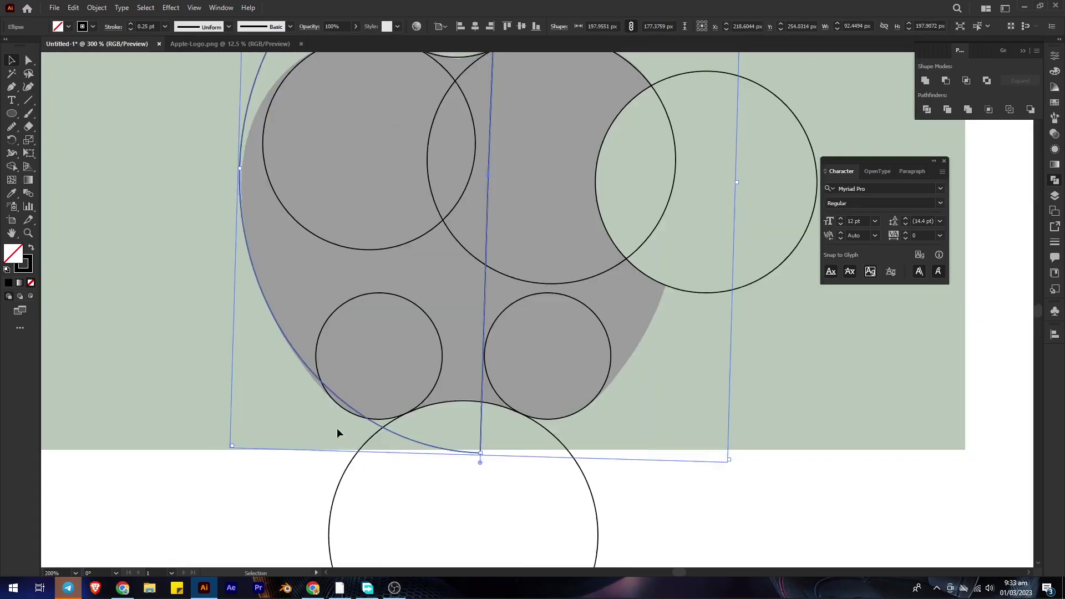
Step: Tilt the half ellipse further clockwise and bring its curve against the lower-left lobe circle
left_click_drag(733, 463, 679, 493)
scroll(234, 282, "up", 2)
mouse_move(287, 299)
left_mouse_down()
mouse_move(300, 308)
mouse_move(295, 298)
left_mouse_up()
scroll(290, 276, "down", 3)
scroll(389, 461, "up", 4)
left_click_drag(420, 470, 423, 485)
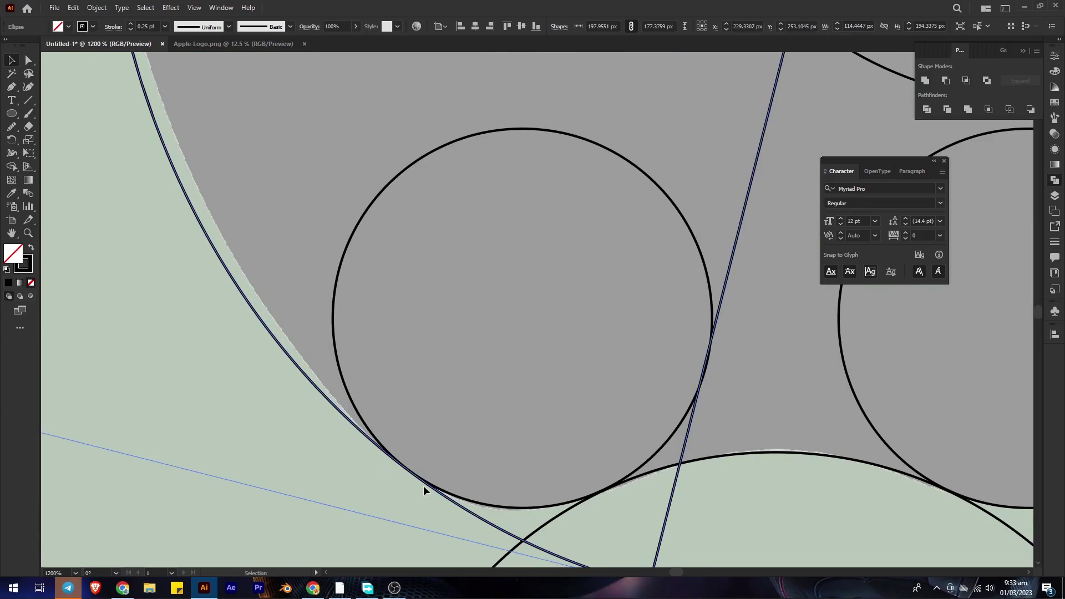
Step: Fine-tune the tilted half ellipse between the upper-left lobe and the lower-left lobe circle
scroll(372, 441, "down", 6)
scroll(517, 232, "up", 4)
left_click_drag(531, 236, 527, 253)
scroll(527, 252, "down", 2)
scroll(473, 433, "up", 7)
mouse_move(427, 425)
left_mouse_down()
mouse_move(409, 414)
mouse_move(419, 421)
left_mouse_up()
scroll(418, 421, "down", 4)
scroll(394, 296, "down", 1)
Step: Duplicate the upper-left lobe circle slightly down toward the apple's left outline and enlarge the lobe's circle
left_click_drag(361, 324, 351, 330)
scroll(353, 335, "up", 4)
scroll(424, 239, "down", 3)
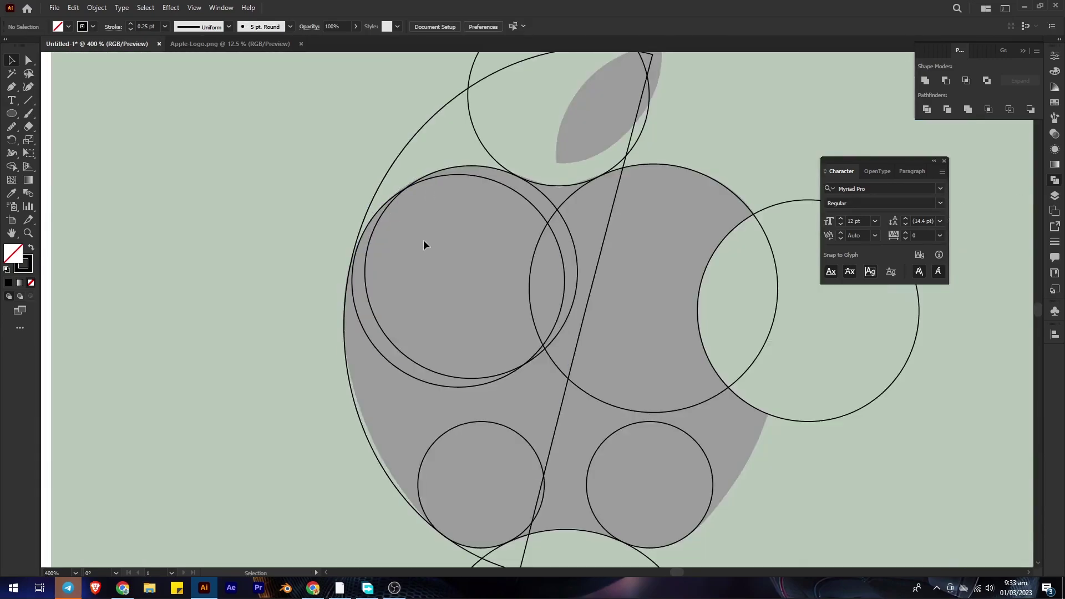
scroll(387, 244, "up", 2)
scroll(362, 393, "down", 2)
left_click(377, 387)
left_click(379, 387)
left_click_drag(352, 420, 337, 436)
scroll(382, 332, "up", 2)
Step: Fine-tune the size and position of the single larger circle against the upper-left lobe's outline
left_click_drag(518, 311, 527, 311)
scroll(527, 310, "down", 2)
scroll(463, 433, "up", 2)
left_click_drag(366, 416, 357, 436)
scroll(405, 421, "down", 3)
scroll(417, 198, "up", 4)
left_click_drag(579, 193, 587, 191)
scroll(447, 246, "up", 2)
left_click_drag(718, 130, 723, 127)
scroll(604, 159, "down", 5)
scroll(635, 336, "up", 4)
scroll(471, 368, "down", 7)
scroll(211, 272, "up", 3)
Step: Move the half ellipse to the apple's right side, rotate it and fit its curve to the right outline
left_click(173, 415)
scroll(223, 414, "down", 2)
left_click_drag(311, 225, 408, 300)
left_click_drag(554, 268, 392, 439)
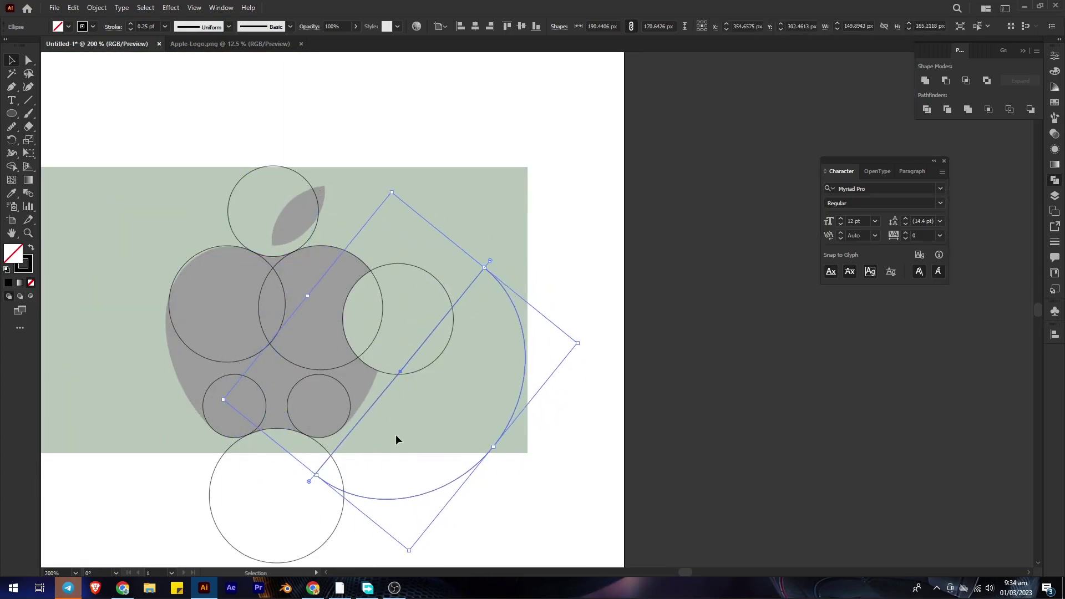
scroll(304, 273, "down", 1)
left_click_drag(338, 292, 339, 300)
scroll(339, 321, "up", 3)
left_click_drag(381, 453, 351, 469)
left_click(377, 480)
scroll(315, 366, "down", 2)
scroll(261, 222, "up", 1)
Step: Place two equal circles around the leaf, sized and positioned so their overlap matches the leaf's shape
left_click_drag(307, 224, 373, 253)
scroll(362, 211, "up", 2)
left_click_drag(393, 207, 437, 177)
left_click_drag(394, 235, 398, 274)
left_click_drag(429, 214, 449, 194)
left_click_drag(406, 253, 450, 288)
scroll(503, 364, "down", 5)
scroll(438, 308, "up", 3)
scroll(431, 300, "down", 7)
left_click(445, 444)
scroll(355, 316, "up", 3)
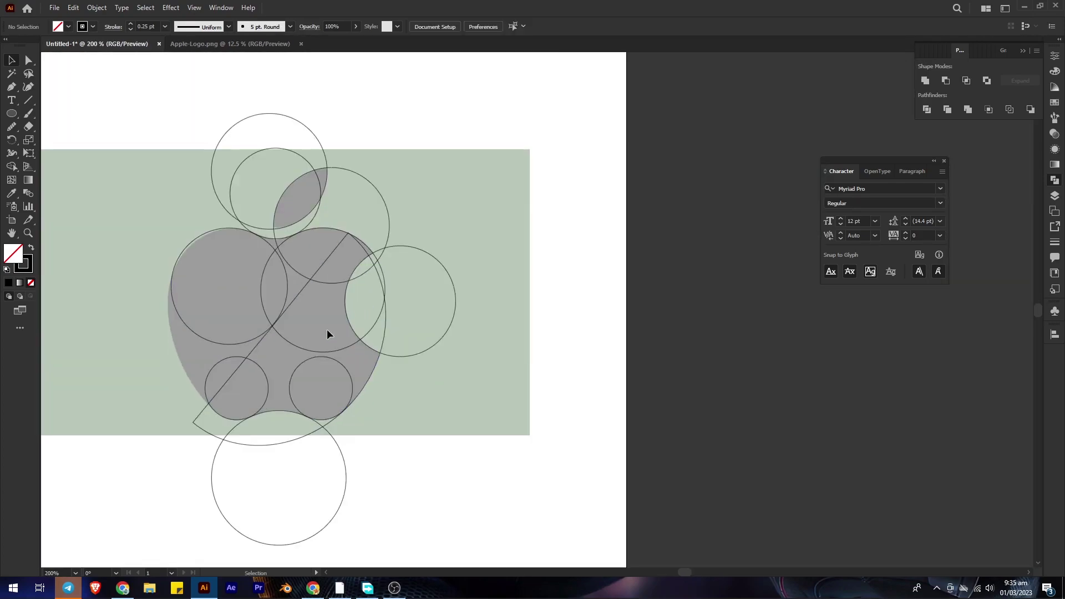
Step: Create a mirrored copy of the half ellipse on the apple's right side
left_click(252, 354)
right_click(276, 318)
mouse_move(328, 251)
left_click(424, 291)
left_click(475, 362)
Step: Move the mirrored half ellipse to the apple's left side and rotate it to follow the left outline
scroll(318, 319, "up", 1)
left_click_drag(332, 306, 298, 294)
scroll(298, 294, "down", 4)
scroll(277, 280, "up", 4)
left_click_drag(296, 234, 296, 213)
left_click_drag(426, 103, 527, 82)
scroll(280, 378, "up", 1)
left_click_drag(437, 334, 444, 313)
scroll(517, 120, "down", 2)
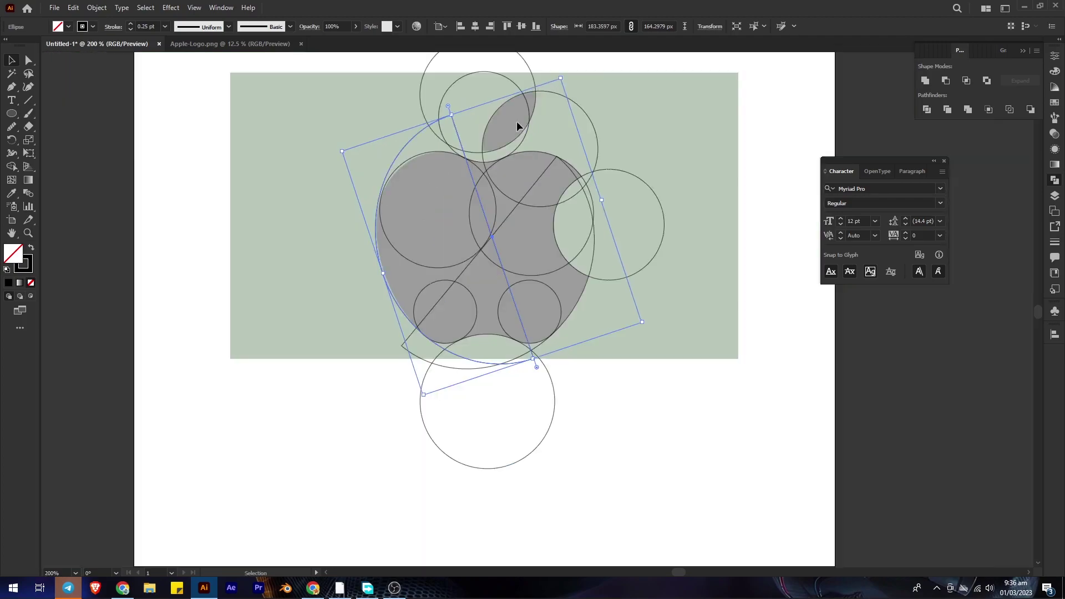
Step: Reduce the mirrored half ellipse to about 180 by 162 px and nudge it against the lower-left lobe circle
scroll(561, 78, "up", 2)
left_click_drag(560, 79, 560, 87)
scroll(448, 455, "up", 2)
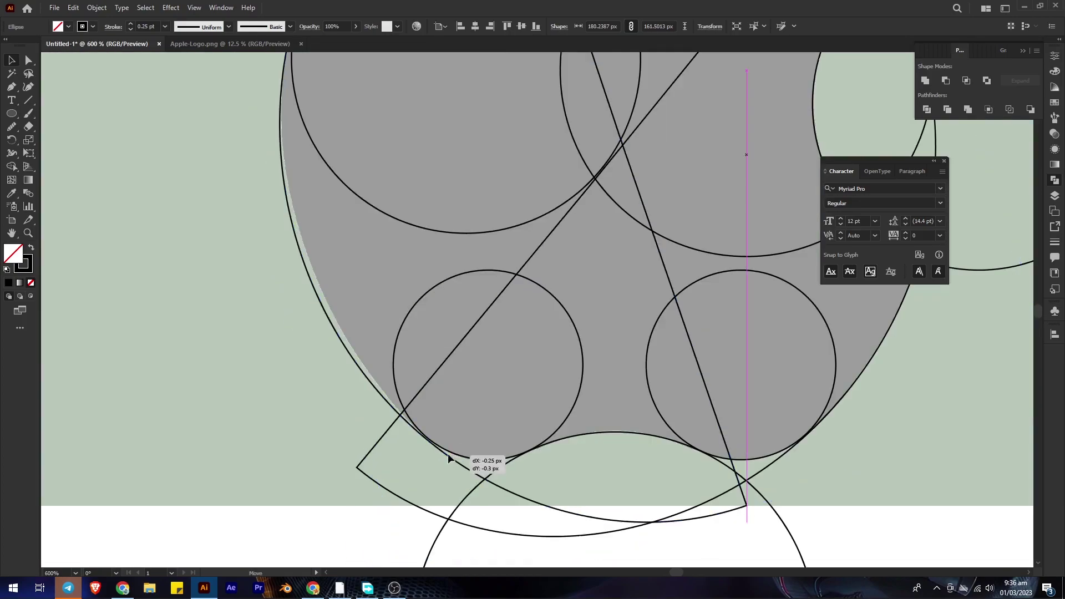
scroll(443, 450, "up", 2)
scroll(435, 466, "down", 3)
scroll(438, 444, "up", 2)
left_click_drag(700, 185, 695, 196)
scroll(565, 198, "down", 3)
left_click_drag(461, 508, 467, 510)
Step: Refit the mirrored half ellipse at about 176 by 158 px along the apple's left outline
scroll(461, 516, "down", 2)
scroll(491, 201, "up", 1)
left_click_drag(288, 257, 285, 254)
left_click_drag(350, 409, 324, 352)
scroll(325, 352, "down", 1)
left_click_drag(393, 489, 402, 452)
scroll(401, 452, "down", 1)
scroll(403, 503, "up", 2)
key("ctrl+z")
Step: Examine how closely the left half ellipse follows the apple's lower-left outline and the rest of the construction
scroll(402, 452, "down", 2)
scroll(419, 392, "up", 2)
scroll(339, 266, "up", 1)
scroll(319, 292, "down", 1)
scroll(325, 299, "up", 1)
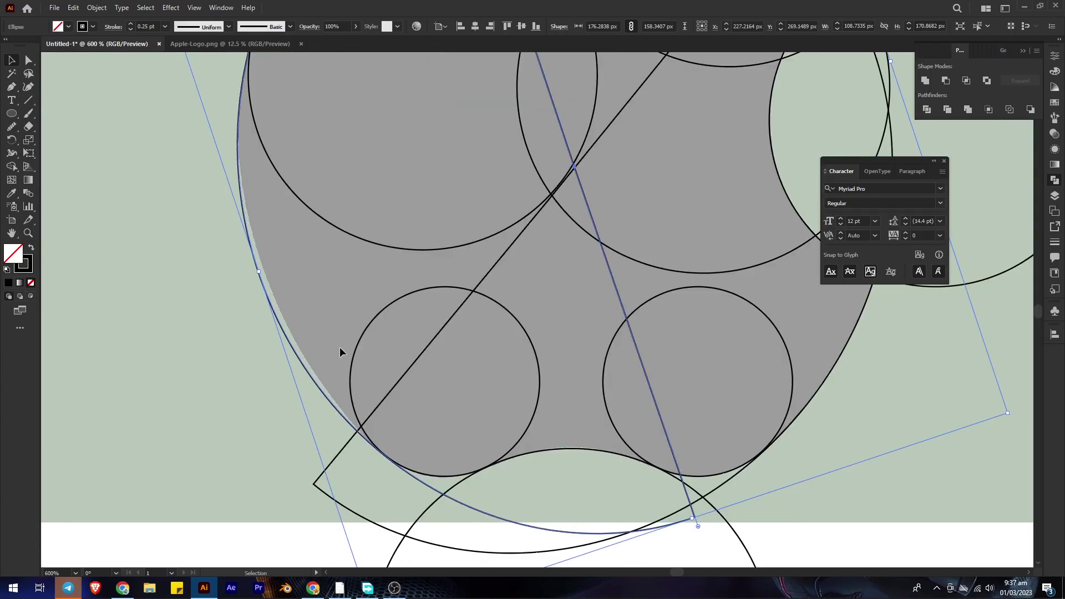
scroll(339, 347, "down", 4)
left_click_drag(545, 521, 218, 146)
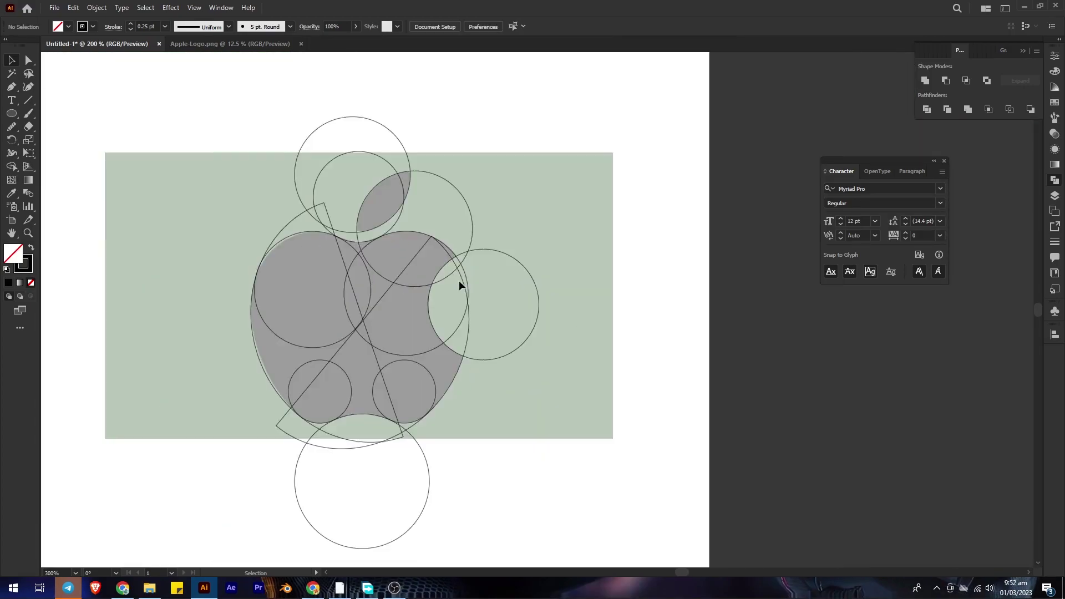
Step: In outline view, nudge the two upper lobe circles until they just touch the circle forming the dip between them
key("ctrl+y")
scroll(432, 214, "up", 15)
scroll(422, 283, "up", 3)
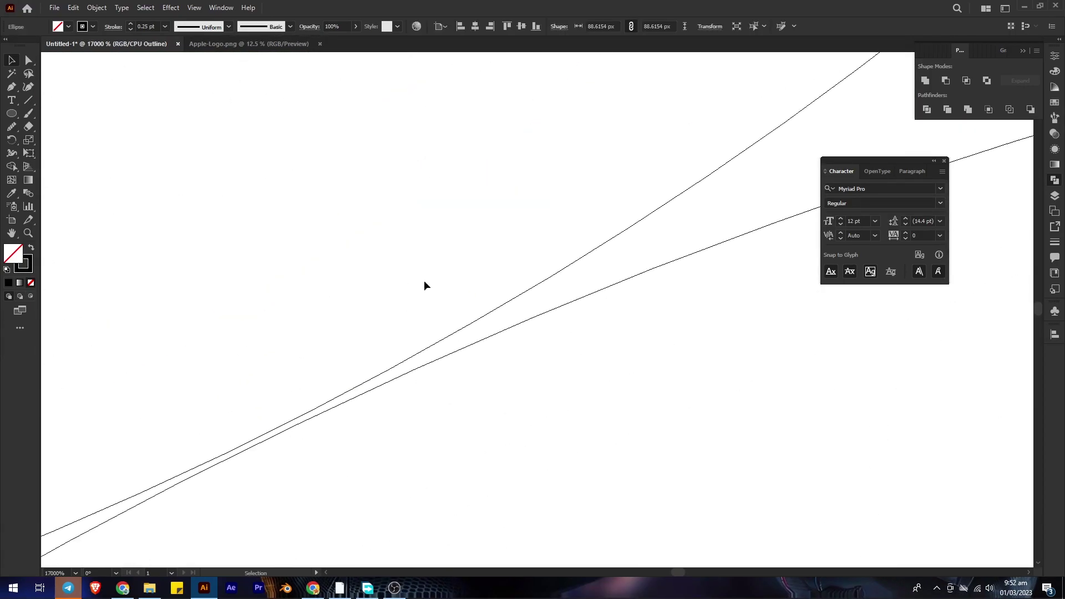
left_click_drag(392, 381, 383, 372)
scroll(383, 371, "down", 8)
scroll(230, 347, "up", 8)
left_click_drag(608, 294, 418, 380)
left_click_drag(249, 350, 249, 351)
scroll(248, 351, "down", 8)
scroll(316, 381, "up", 10)
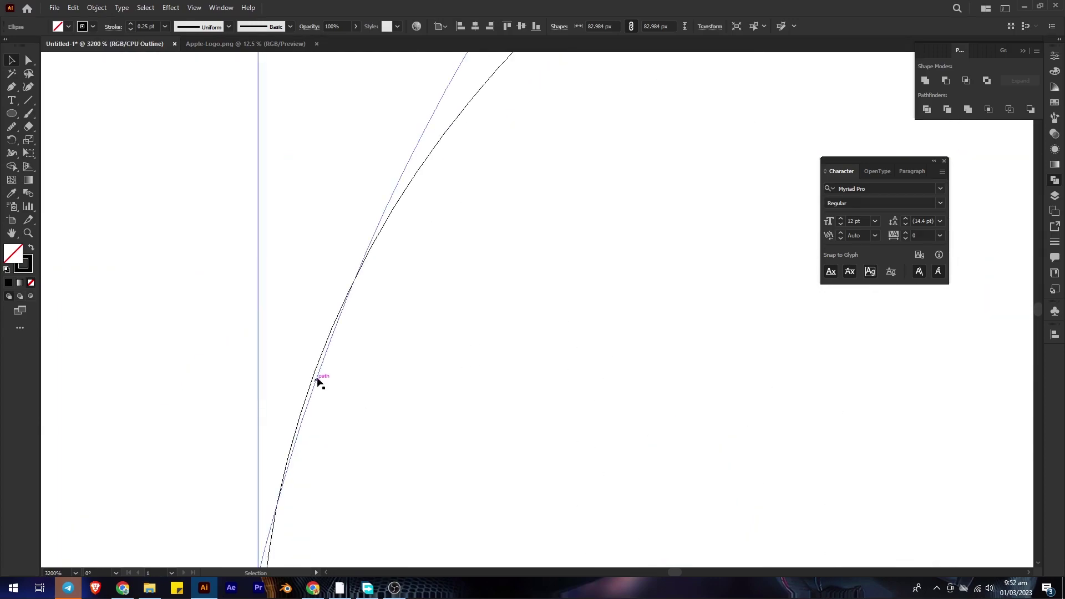
Step: Nudge the left half ellipse in tiny amounts until it just touches the upper-left lobe circle
left_click_drag(314, 365, 303, 366)
scroll(214, 399, "up", 2)
left_click_drag(196, 447, 200, 446)
scroll(305, 381, "up", 2)
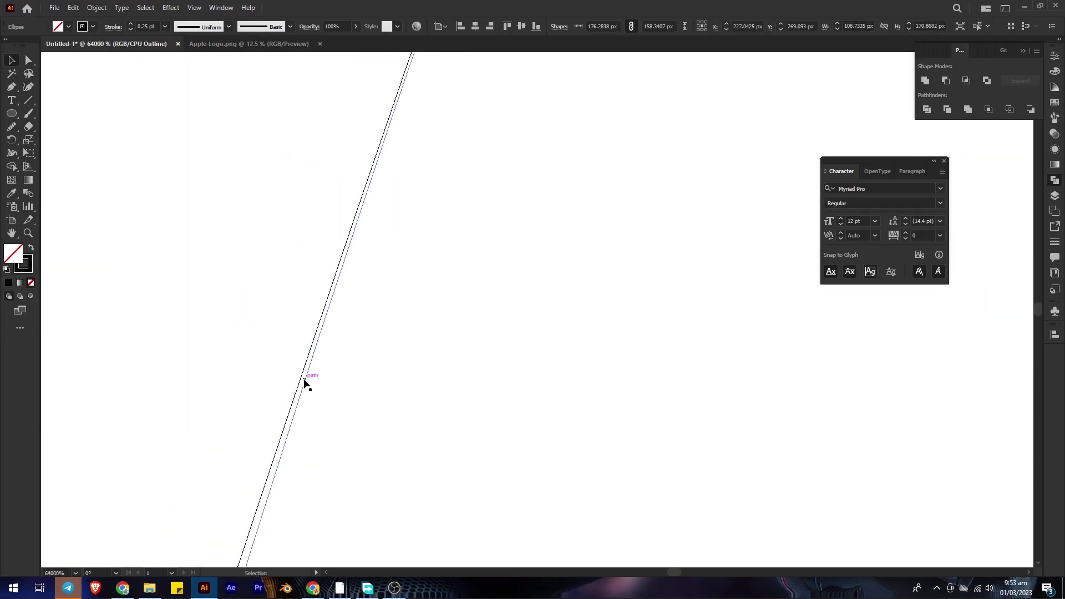
scroll(279, 138, "down", 3)
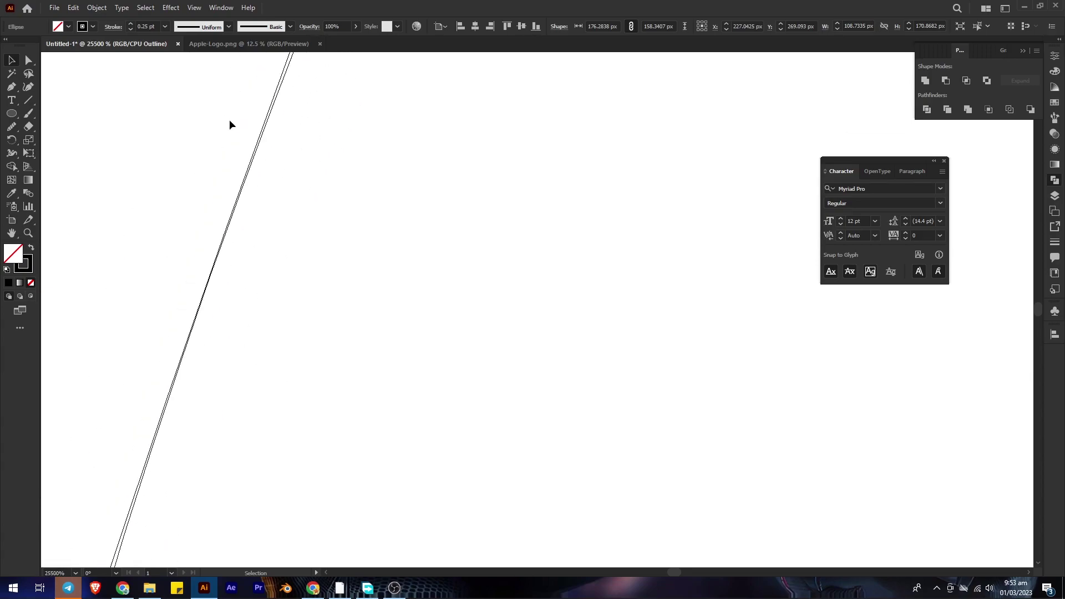
scroll(217, 133, "down", 5)
scroll(225, 206, "up", 5)
scroll(189, 173, "up", 1)
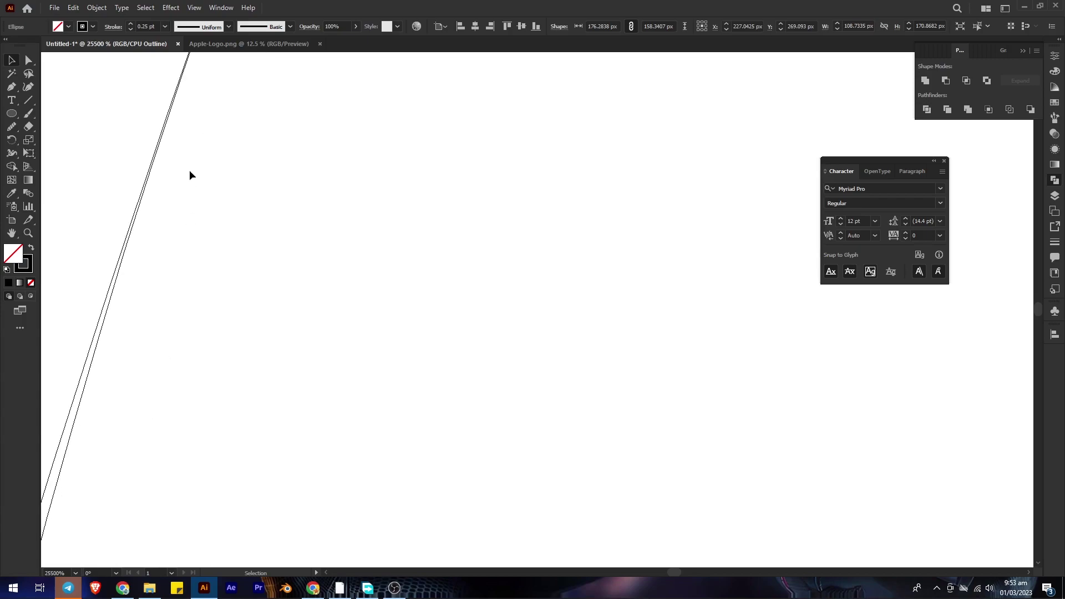
scroll(229, 75, "up", 2)
key("space")
left_click_drag(229, 74, 208, 330)
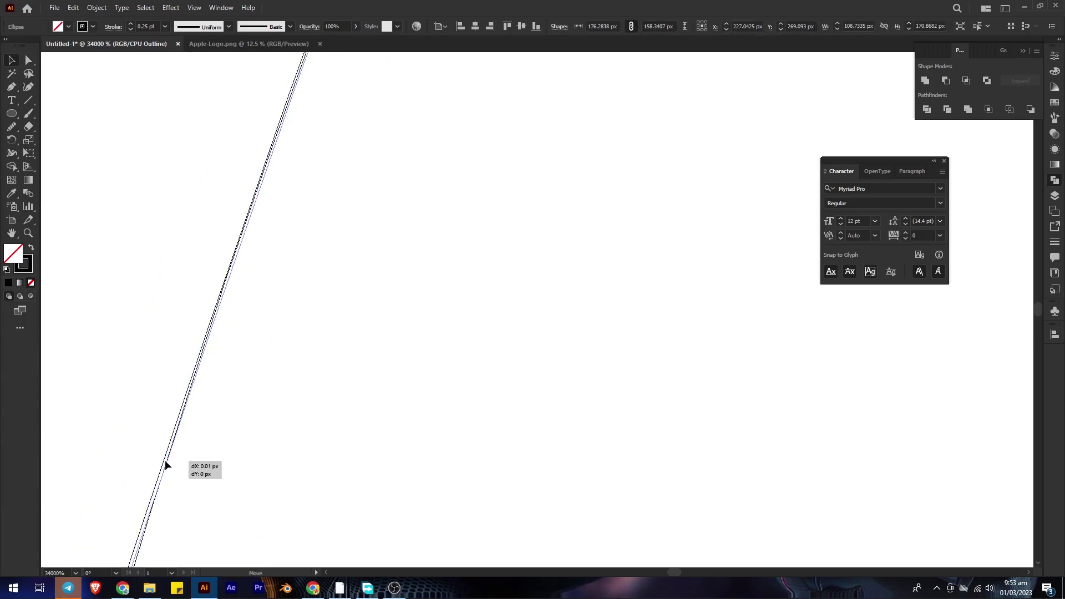
left_click(249, 344)
Step: Reshape the lower curve of the left half ellipse with the Anchor Point tool so it touches the lower-left lobe circle
scroll(308, 230, "down", 10)
scroll(348, 379, "up", 8)
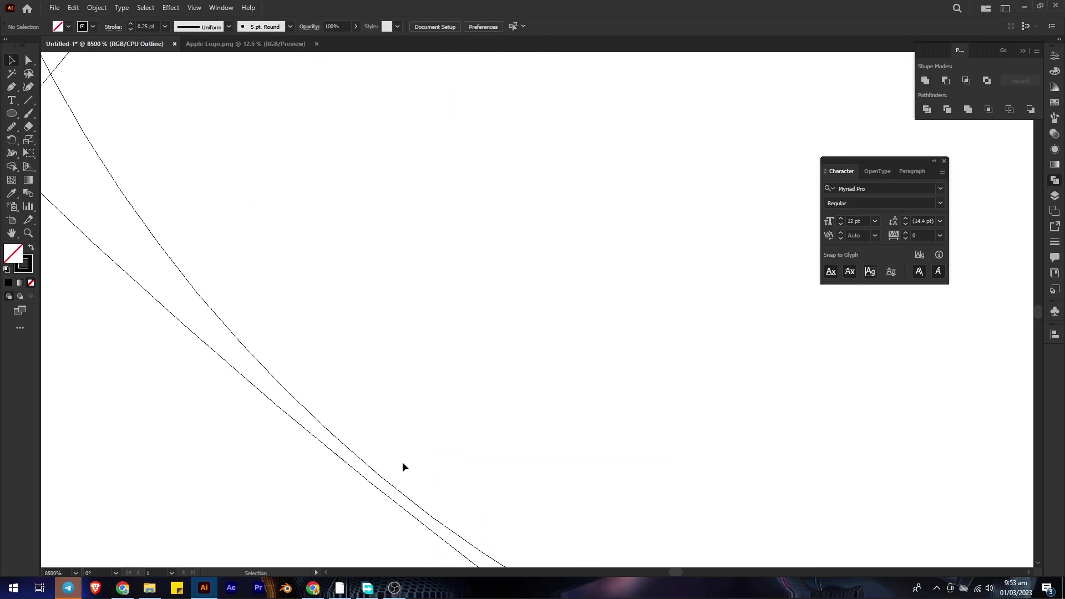
scroll(390, 503, "down", 8)
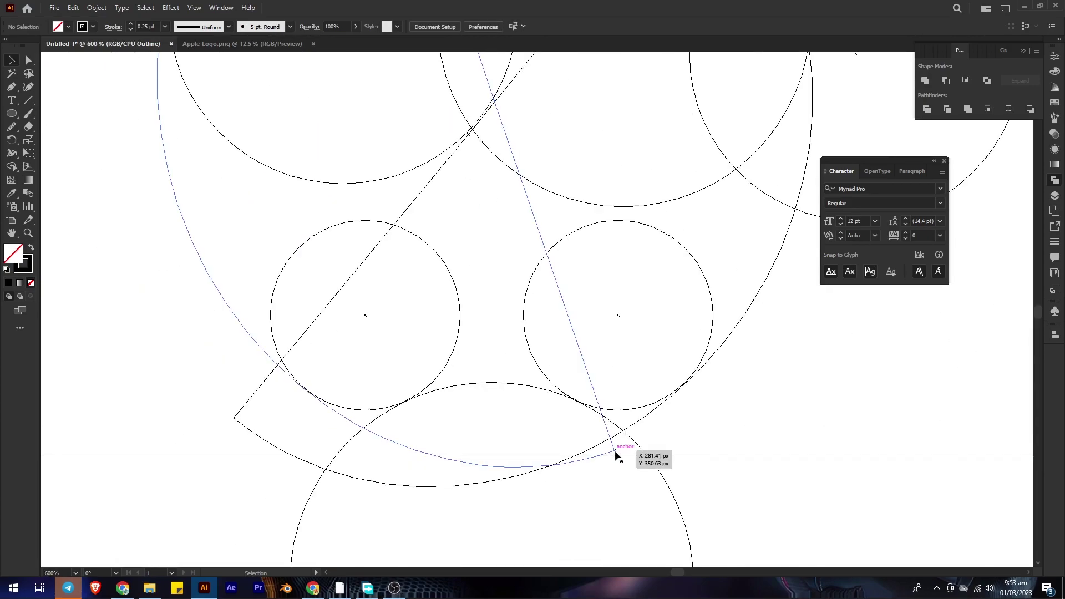
scroll(338, 420, "up", 2)
left_click(314, 401)
scroll(319, 378, "down", 3)
key("a")
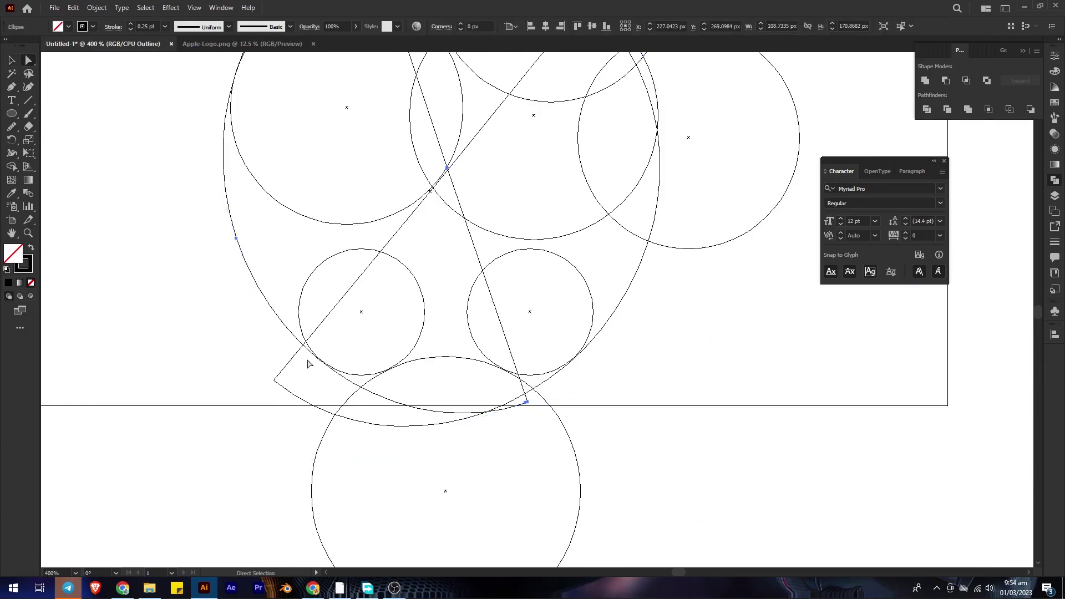
scroll(309, 363, "up", 3)
key("shift+c")
scroll(344, 373, "up", 4)
left_click_drag(367, 345, 370, 336)
scroll(291, 256, "up", 2)
left_click_drag(258, 284, 258, 281)
scroll(285, 299, "down", 5)
scroll(286, 302, "down", 2)
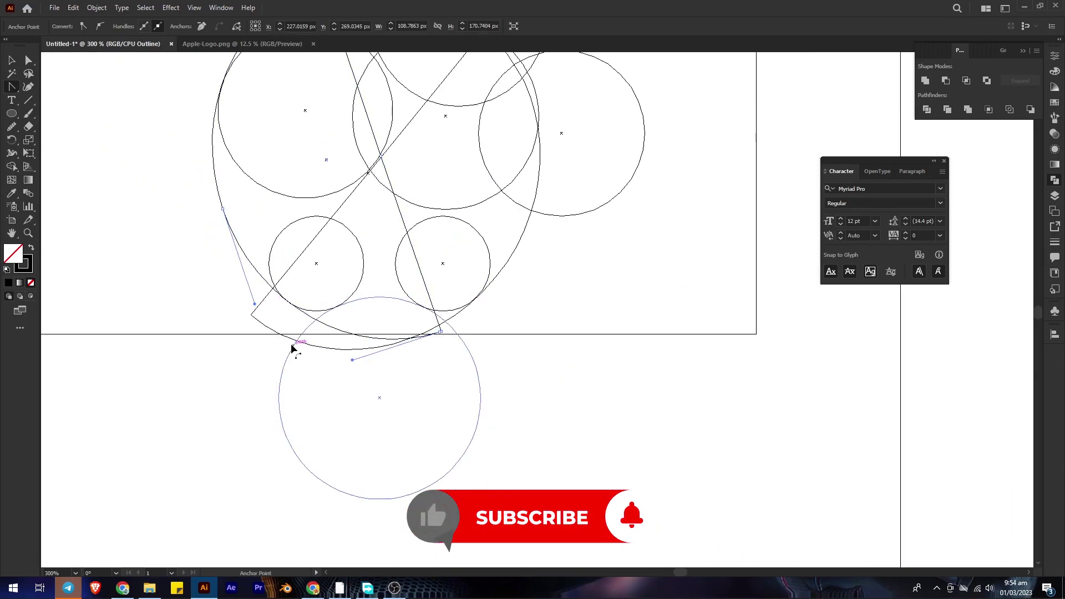
Step: Nudge the large bottom circle until it just touches the lower lobe circle
scroll(416, 376, "up", 5)
scroll(405, 281, "down", 2)
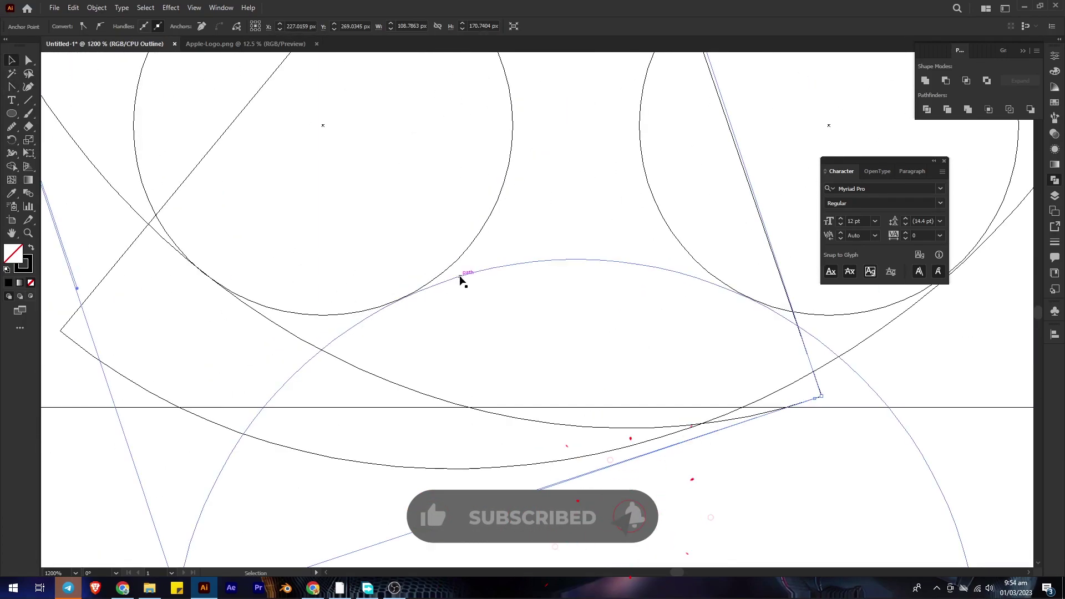
scroll(405, 288, "up", 4)
left_click_drag(408, 285, 407, 283)
scroll(409, 288, "down", 3)
scroll(450, 363, "up", 5)
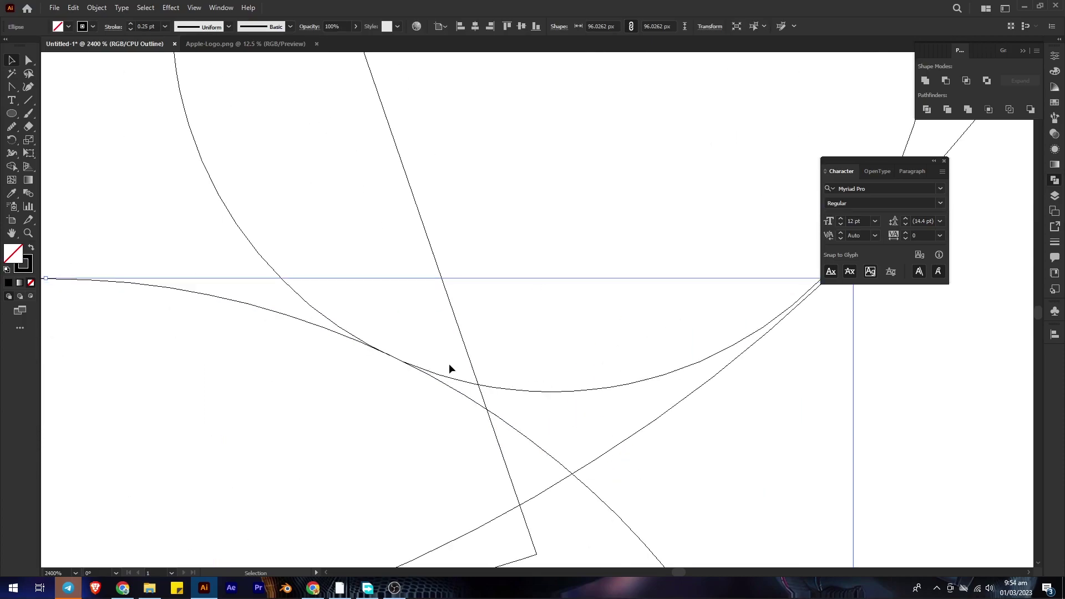
scroll(333, 438, "down", 1)
Step: Nudge the lower-right lobe circle until it touches both the bottom circle and the right half ellipse
left_click_drag(270, 471, 270, 471)
scroll(488, 415, "down", 6)
scroll(330, 517, "up", 1)
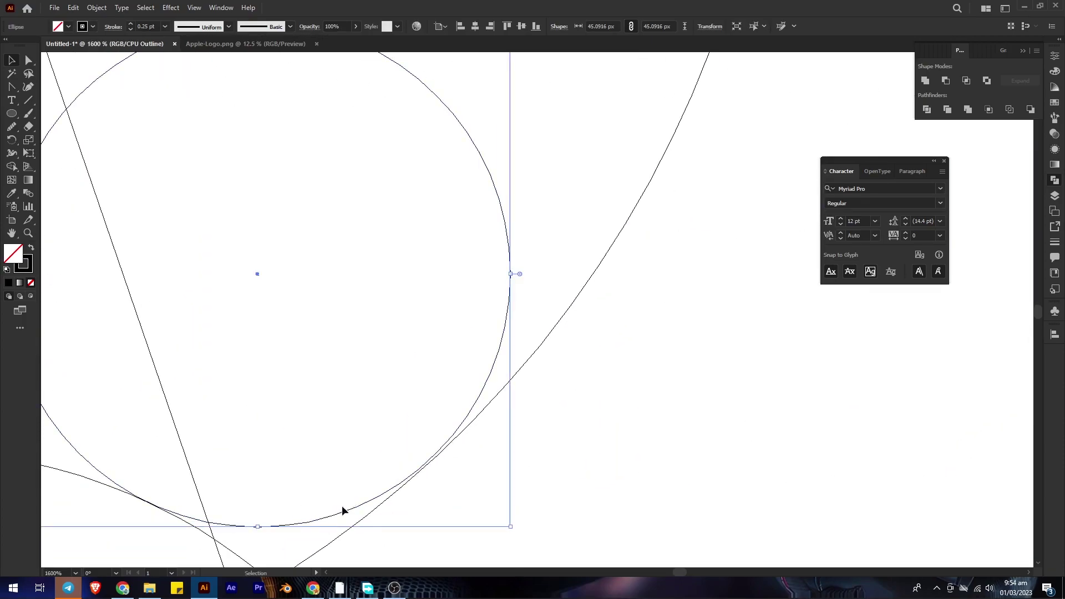
left_click_drag(362, 504, 365, 505)
scroll(219, 533, "up", 4)
left_click_drag(288, 490, 288, 493)
scroll(288, 494, "down", 4)
scroll(250, 478, "up", 6)
left_click_drag(345, 471, 340, 477)
scroll(308, 479, "down", 6)
scroll(502, 448, "up", 3)
scroll(502, 452, "down", 8)
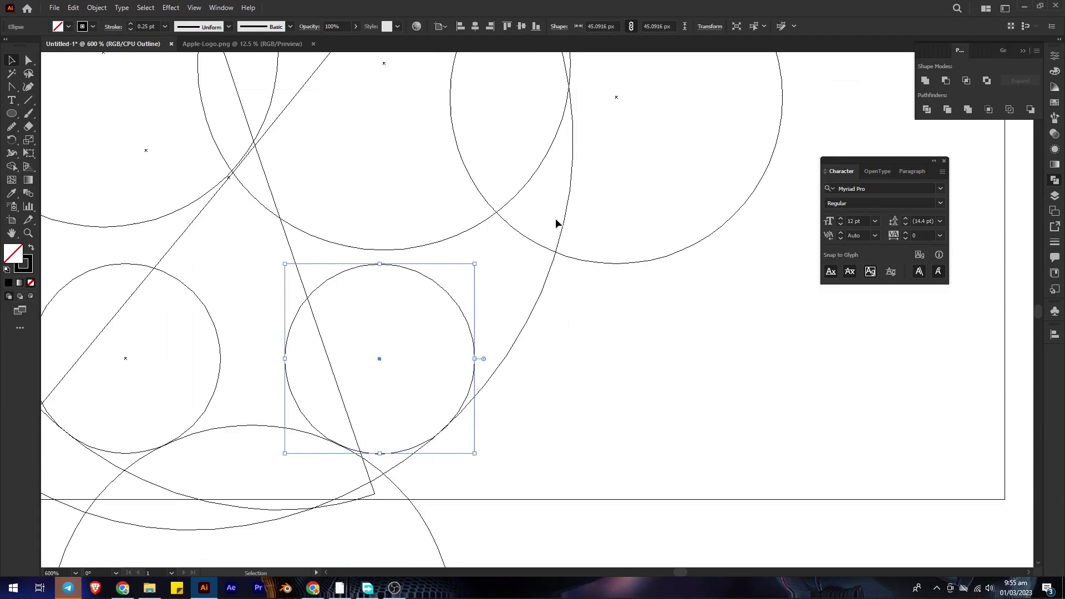
Step: Examine the contact points between the circles and the right half ellipse around the apple's upper-right area
scroll(441, 308, "up", 4)
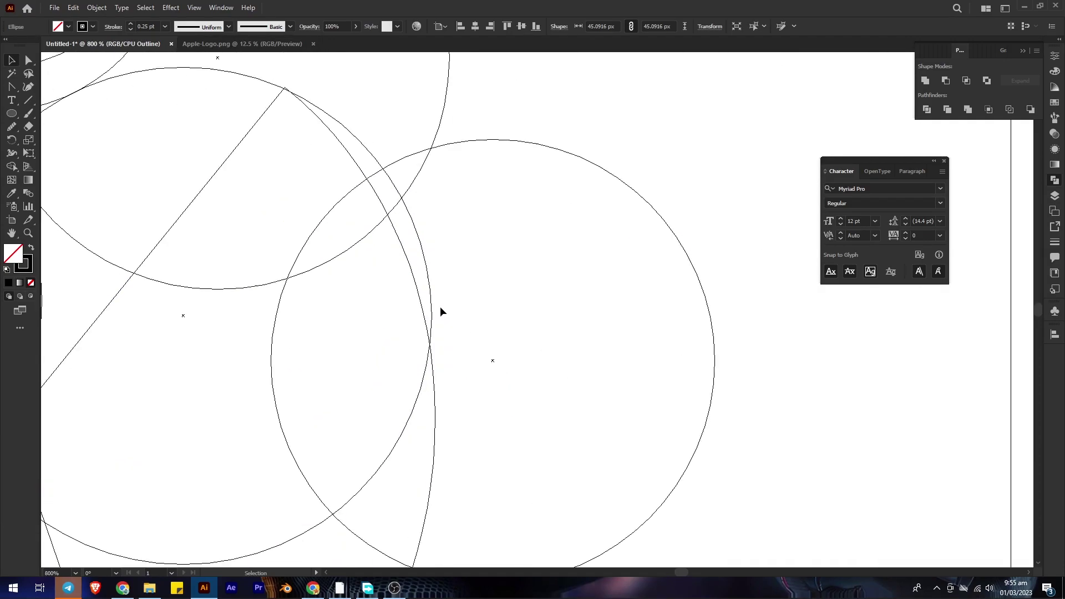
left_click(340, 147)
scroll(316, 86, "down", 4)
scroll(361, 292, "up", 1)
left_click(362, 288)
scroll(382, 183, "up", 1)
scroll(392, 219, "down", 1)
scroll(196, 178, "up", 4)
scroll(226, 266, "down", 4)
scroll(363, 210, "up", 1)
scroll(404, 268, "up", 2)
scroll(293, 371, "down", 6)
scroll(302, 411, "up", 1)
scroll(366, 361, "down", 2)
Step: Return to preview view, select all construction shapes and erase the outer leaf circle parts with Shape Builder
key("ctrl+y")
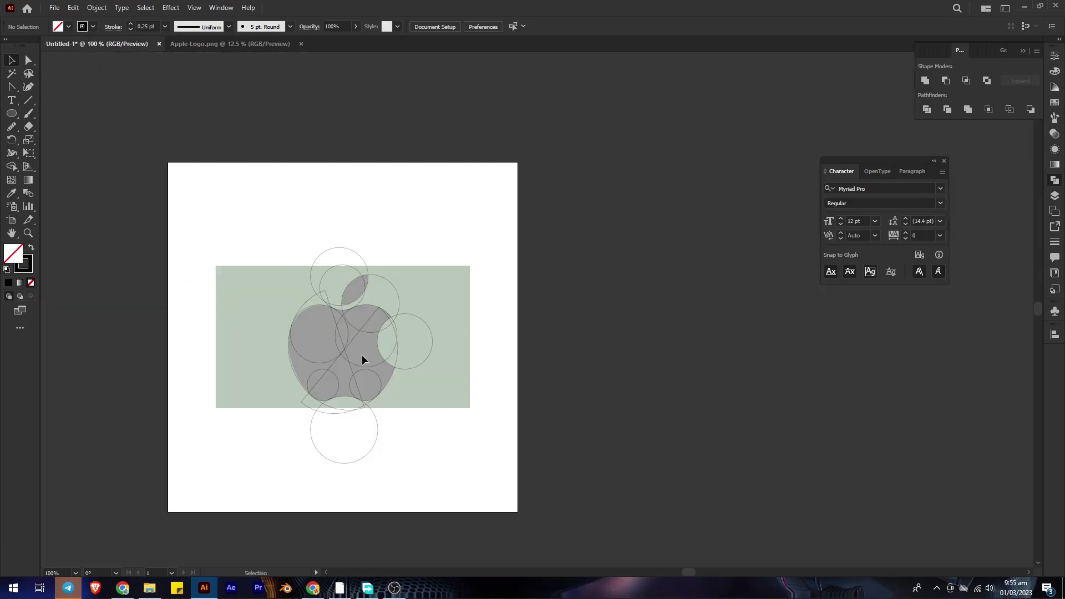
scroll(351, 341, "up", 1)
key("ctrl+a")
left_click_drag(361, 185, 342, 137)
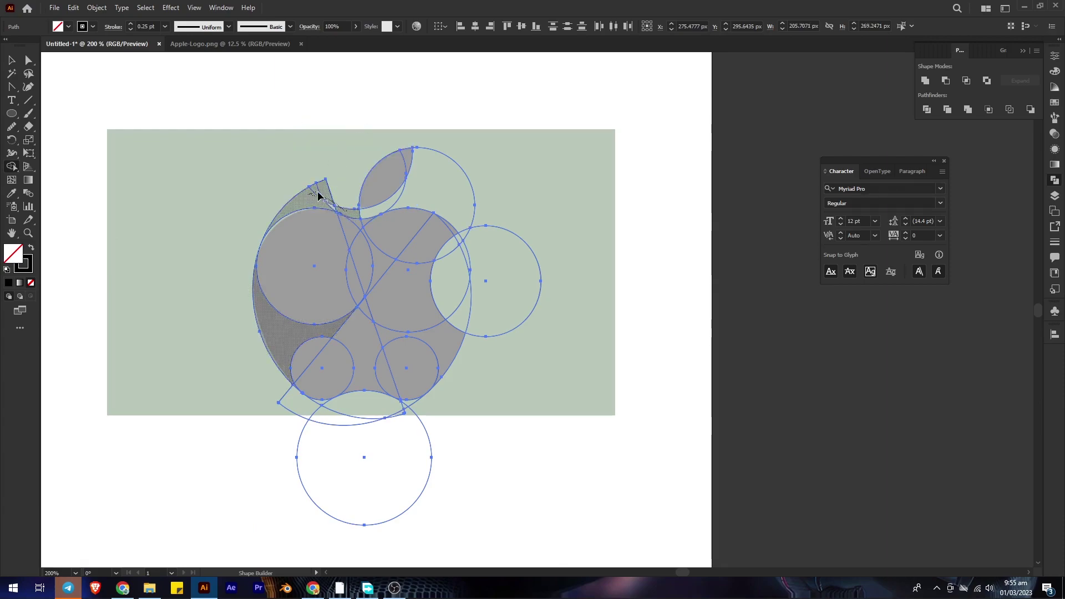
left_click_drag(317, 196, 325, 197)
Step: Erase the bite circle, the bottom circle and the half-ellipse pieces below the apple with Shape Builder
left_click_drag(456, 280, 463, 230)
left_click(468, 314, "alt")
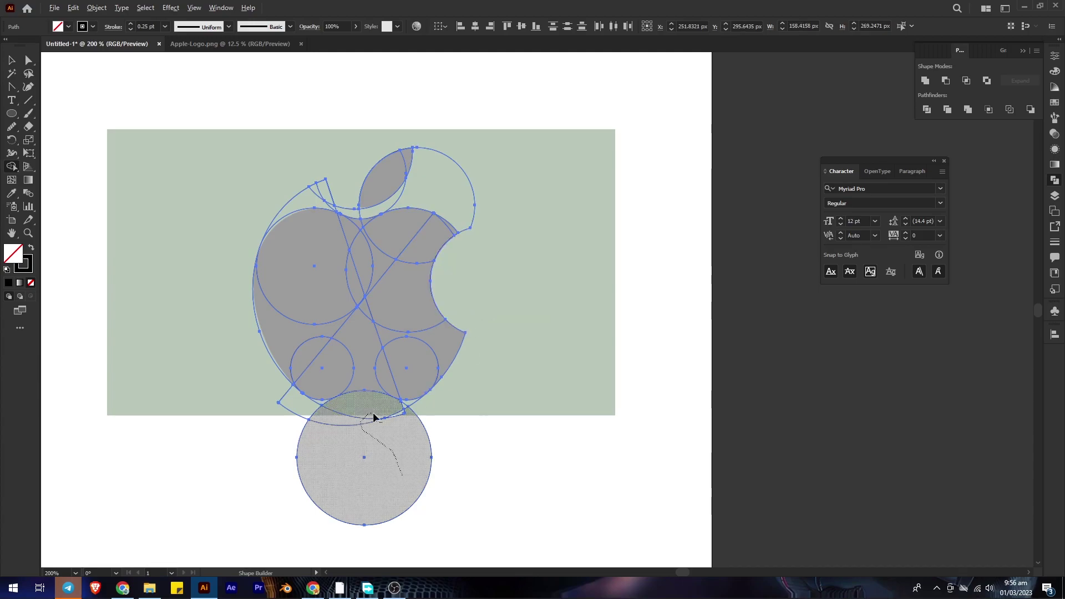
left_click(324, 424, "alt")
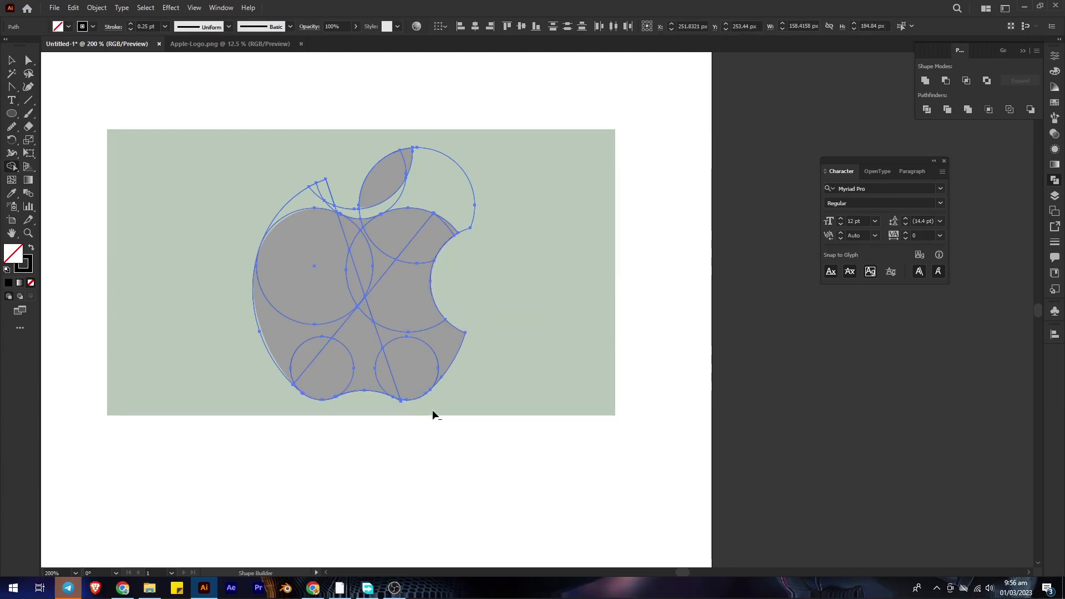
scroll(398, 403, "up", 8)
left_click(428, 360, "alt")
scroll(444, 405, "down", 8)
scroll(389, 242, "up", 2)
scroll(412, 286, "down", 2)
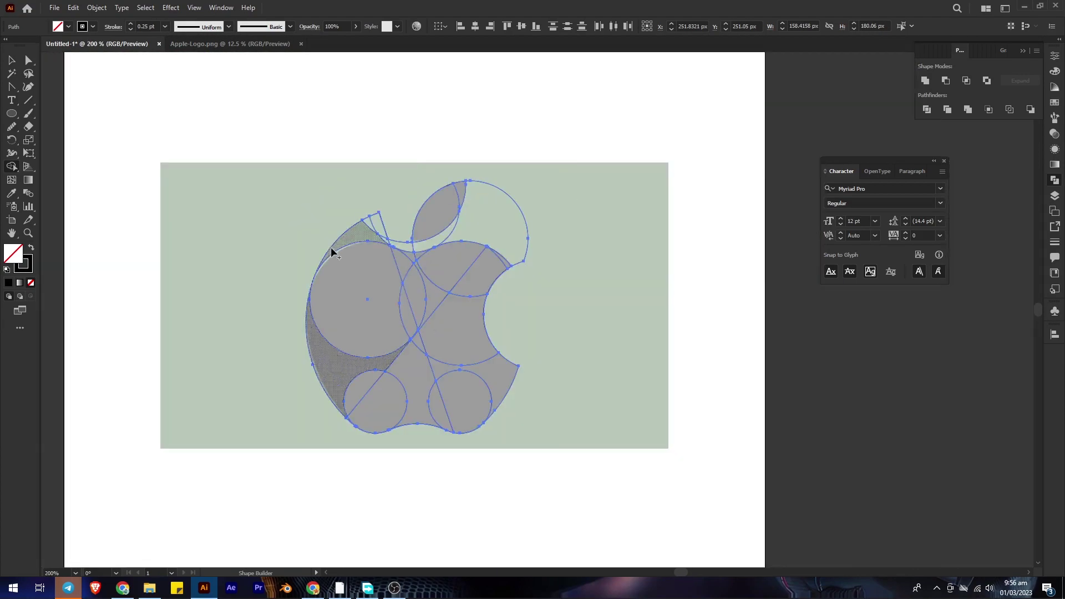
Step: In outline view, reshape the upper part of the left half-ellipse curve so it meets the upper-left lobe circle
scroll(323, 271, "up", 7)
scroll(340, 377, "down", 6)
scroll(440, 322, "up", 2)
key("ctrl+y")
left_click(12, 60)
scroll(274, 176, "up", 6)
scroll(194, 166, "down", 4)
scroll(200, 178, "up", 4)
scroll(216, 330, "down", 6)
left_click(236, 228)
scroll(225, 317, "up", 4)
scroll(148, 452, "up", 5)
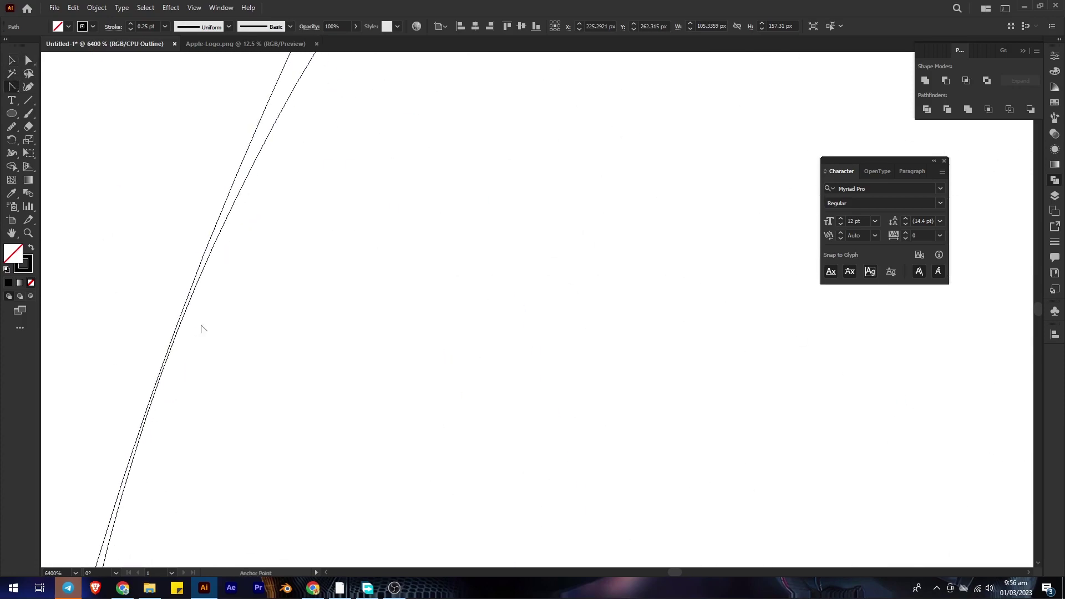
mouse_move(206, 250)
left_mouse_down()
mouse_move(207, 261)
mouse_move(206, 246)
left_mouse_up()
scroll(240, 318, "down", 9)
scroll(354, 549, "up", 4)
scroll(376, 447, "down", 6)
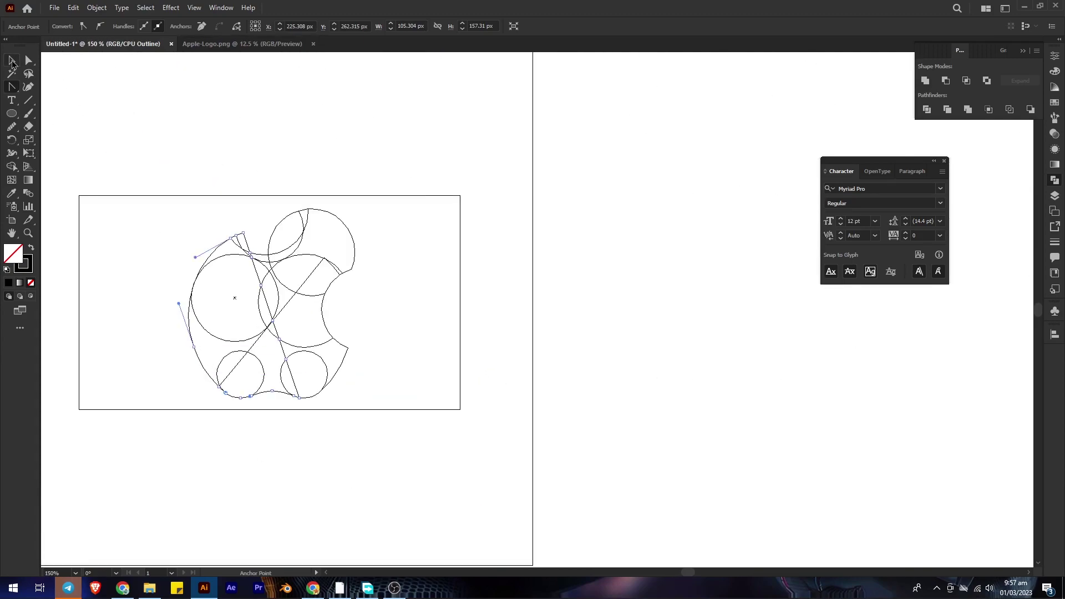
Step: Return to preview view, select all the logo paths and activate Shape Builder
key("ctrl+y")
key("ctrl+a")
key("shift+m")
scroll(233, 297, "up", 1)
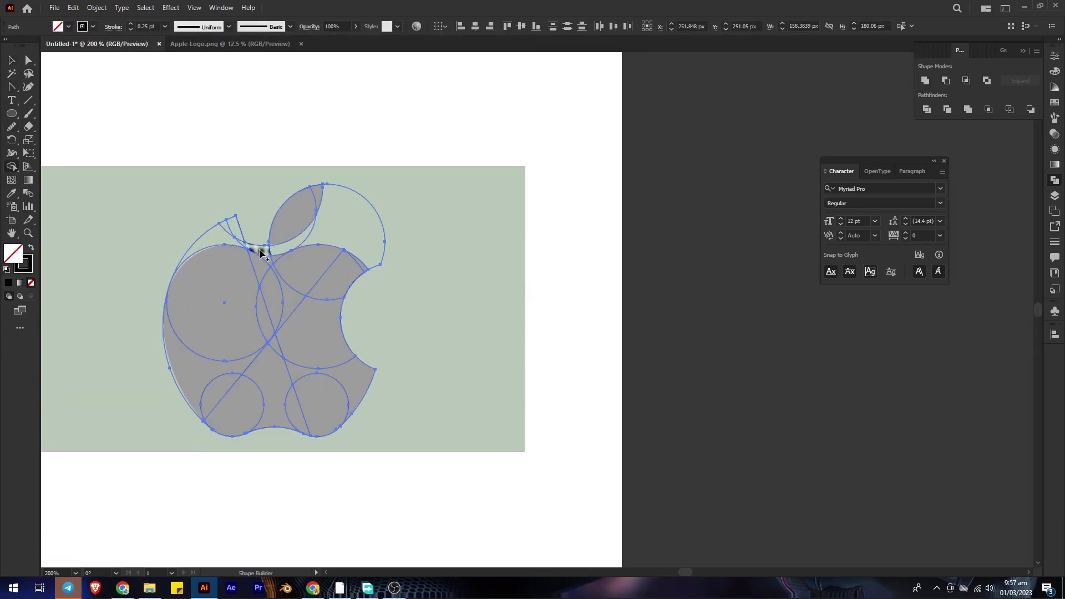
Step: Try to erase the pointed piece above the left lobe and the leaf circle's right part, and undo it
left_click(233, 228, "alt")
left_click(363, 228, "alt")
scroll(275, 275, "up", 4)
key("ctrl+z")
key("ctrl+z")
key("ctrl+z")
scroll(271, 274, "down", 4)
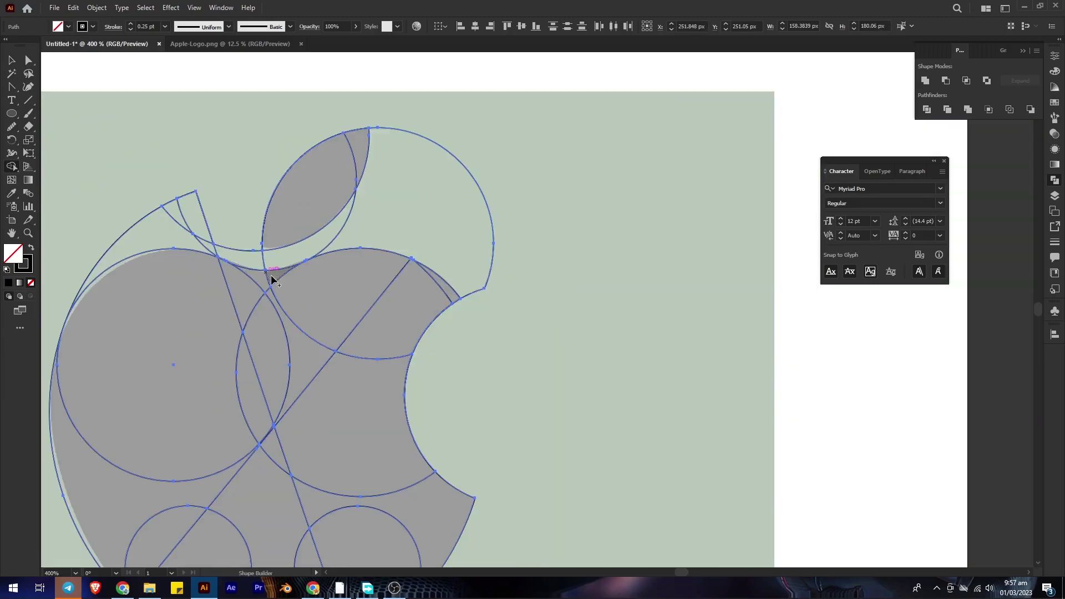
Step: Merge all regions inside the apple's body into one shape with Shape Builder
scroll(265, 270, "up", 2)
key("ctrl+y")
scroll(287, 251, "up", 6)
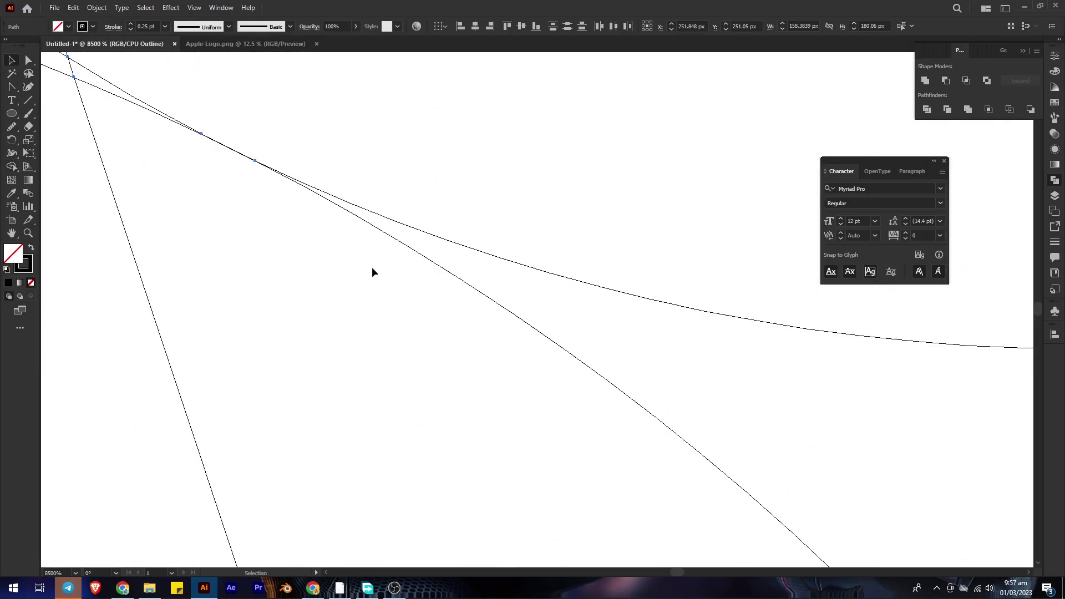
scroll(347, 395, "up", 5)
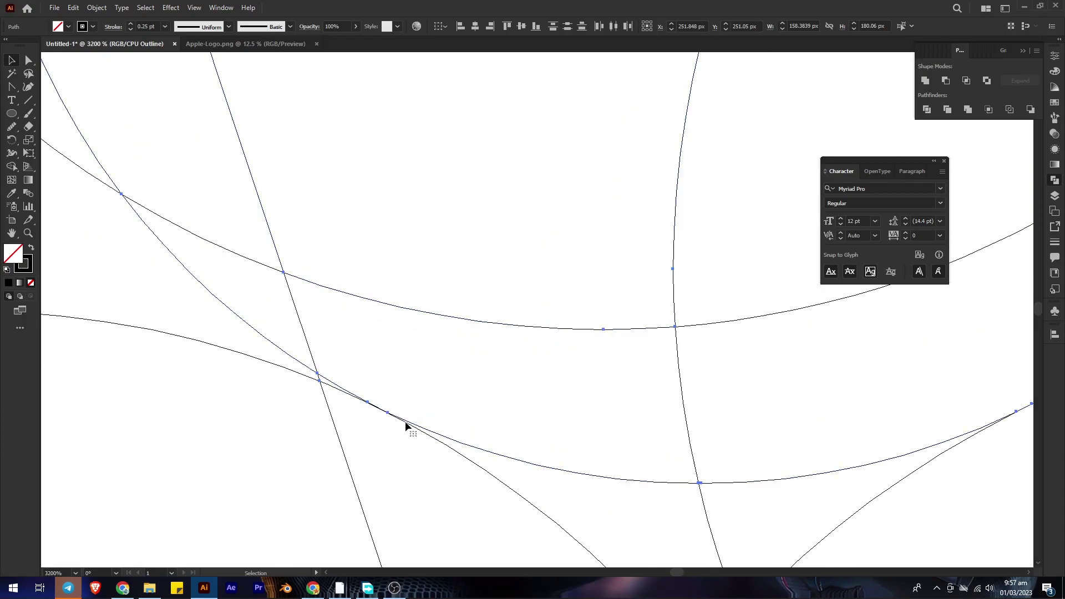
scroll(308, 344, "down", 8)
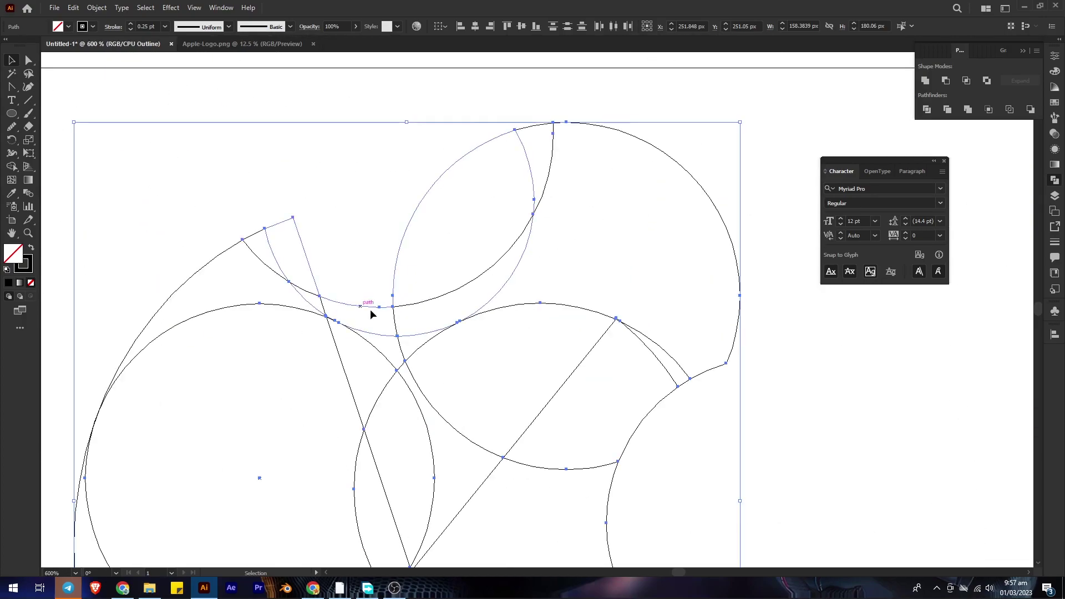
key("ctrl+y")
scroll(357, 333, "down", 3)
mouse_move(421, 421)
left_mouse_down()
mouse_move(399, 440)
mouse_move(424, 271)
mouse_move(261, 268)
mouse_move(242, 461)
mouse_move(327, 371)
mouse_move(316, 294)
left_mouse_up()
scroll(258, 274, "up", 10)
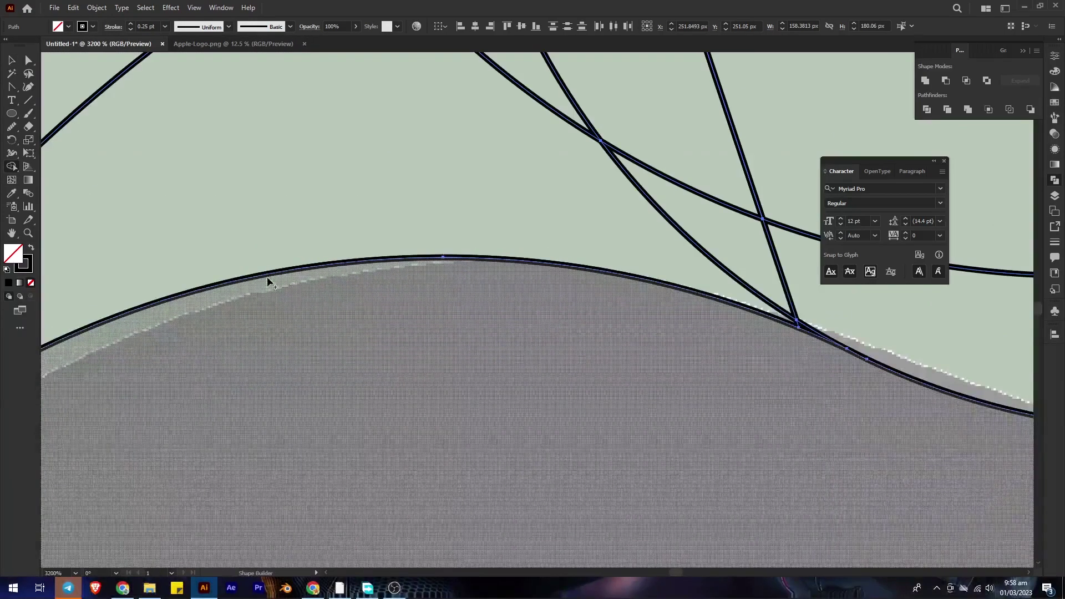
scroll(274, 281, "down", 10)
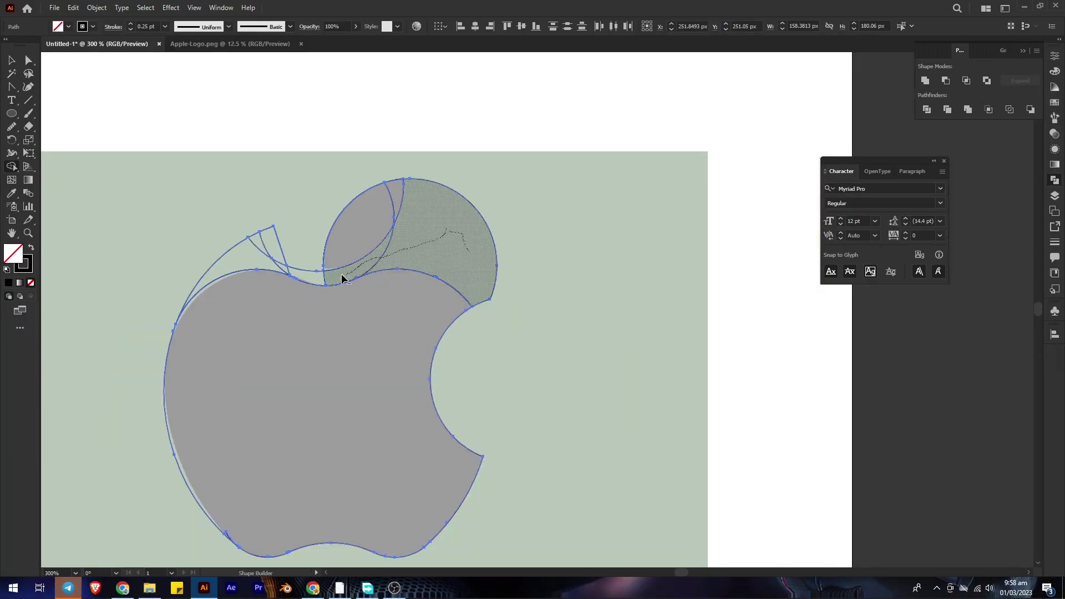
Step: Erase the leftover pieces around the leaf and above the left lobe, and merge the small sliver at the apple's lower-left edge
left_click(237, 259, "alt")
scroll(327, 233, "down", 1)
scroll(333, 255, "up", 1)
scroll(328, 299, "down", 1)
scroll(327, 299, "up", 8)
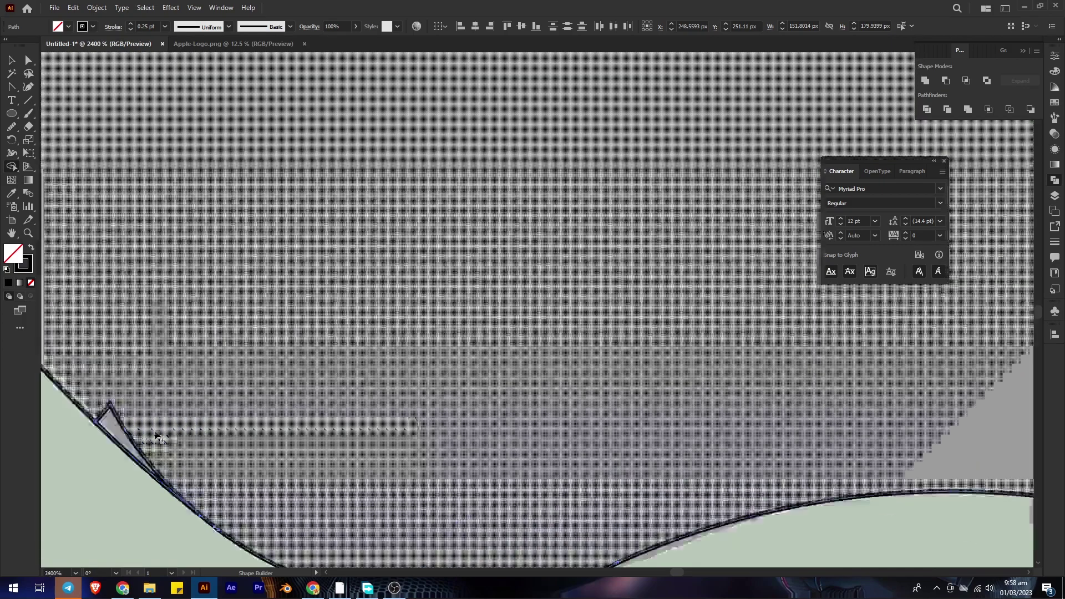
scroll(155, 430, "down", 6)
scroll(333, 435, "up", 2)
scroll(198, 229, "down", 5)
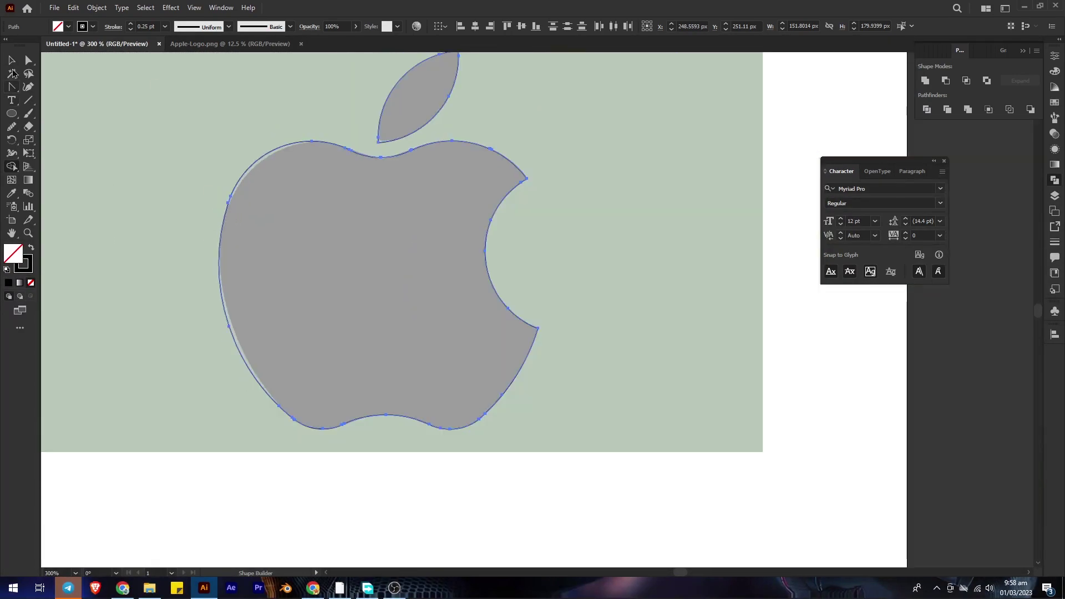
Step: Swap the fill and stroke of the apple and leaf to make them solid black, and deselect them
key("v")
left_click(31, 247)
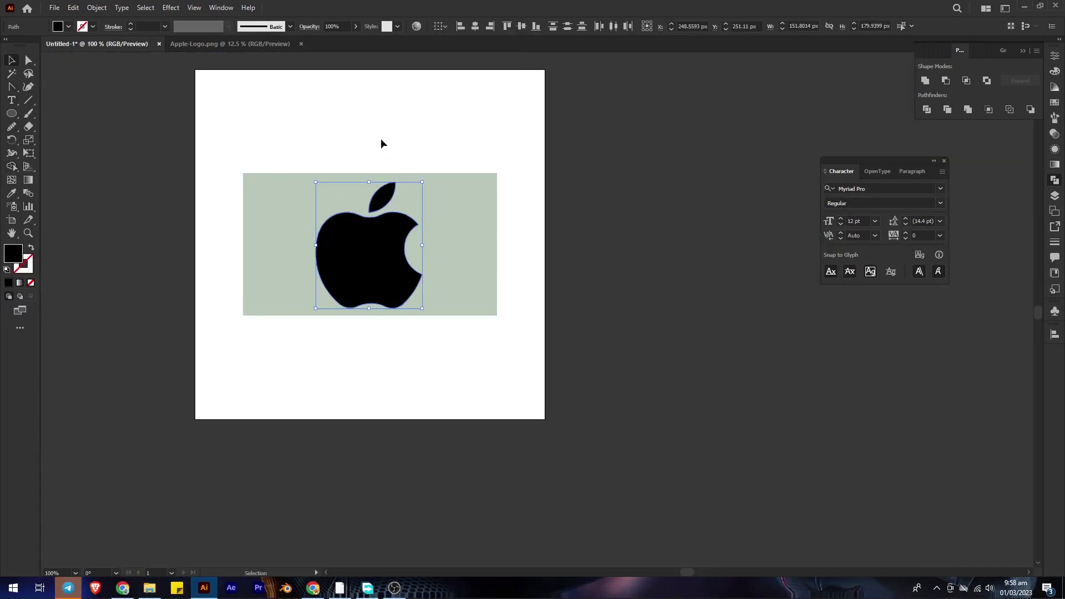
left_click(381, 141)
scroll(395, 204, "up", 10)
scroll(486, 303, "down", 6)
scroll(561, 460, "down", 2)
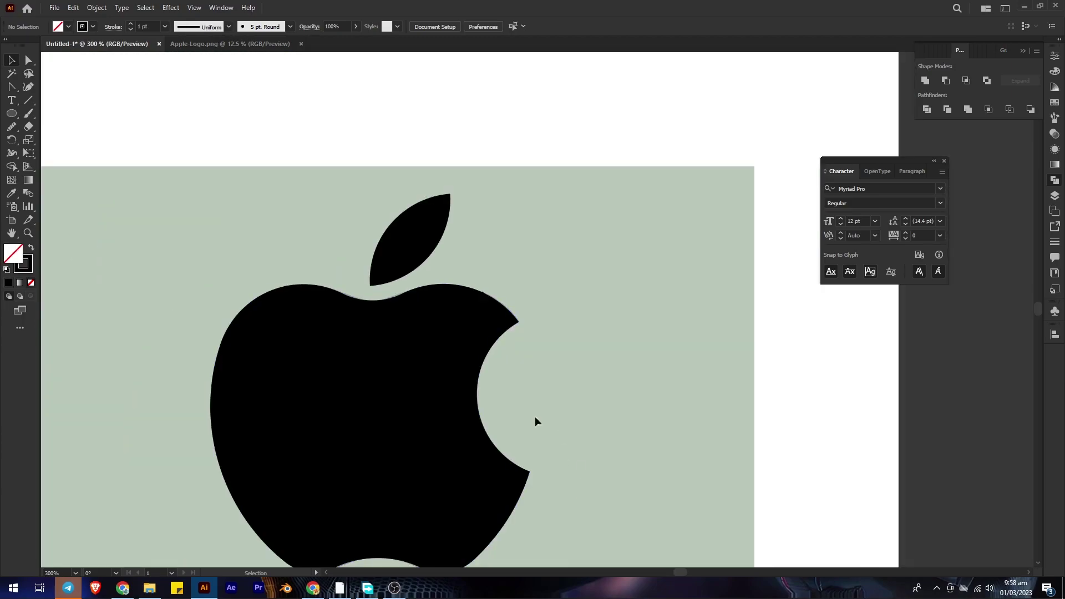
Step: Select the apple and leaf for Shape Builder and examine the apple's outline closely for leftover slivers, especially along the upper-right lobe
left_click(387, 275)
scroll(387, 271, "up", 4)
scroll(383, 266, "down", 5)
key("shift+m")
scroll(411, 283, "up", 5)
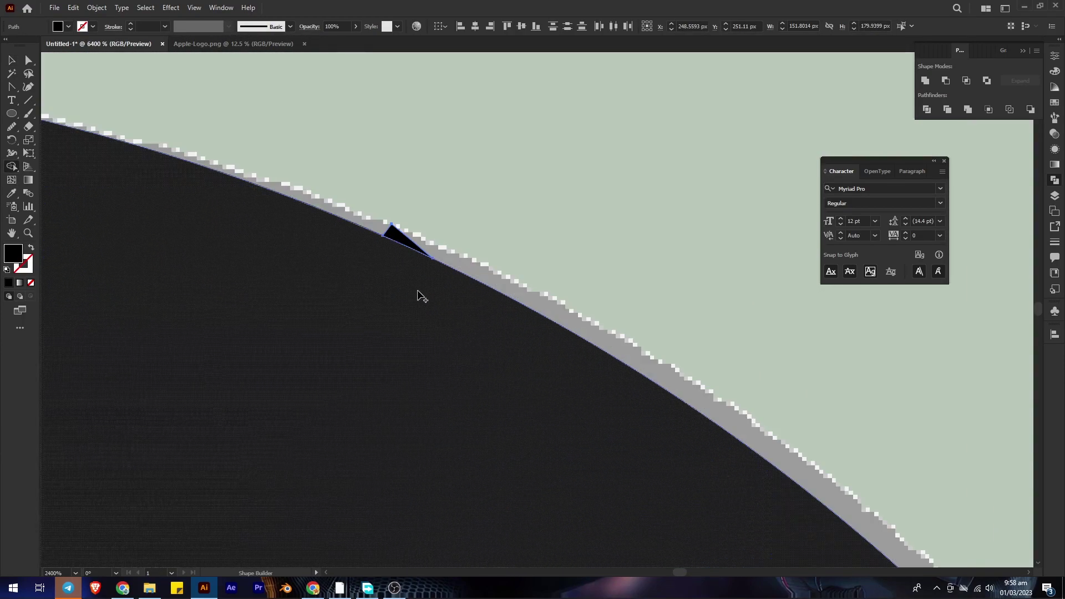
scroll(450, 222, "down", 5)
scroll(420, 443, "up", 3)
scroll(421, 443, "down", 3)
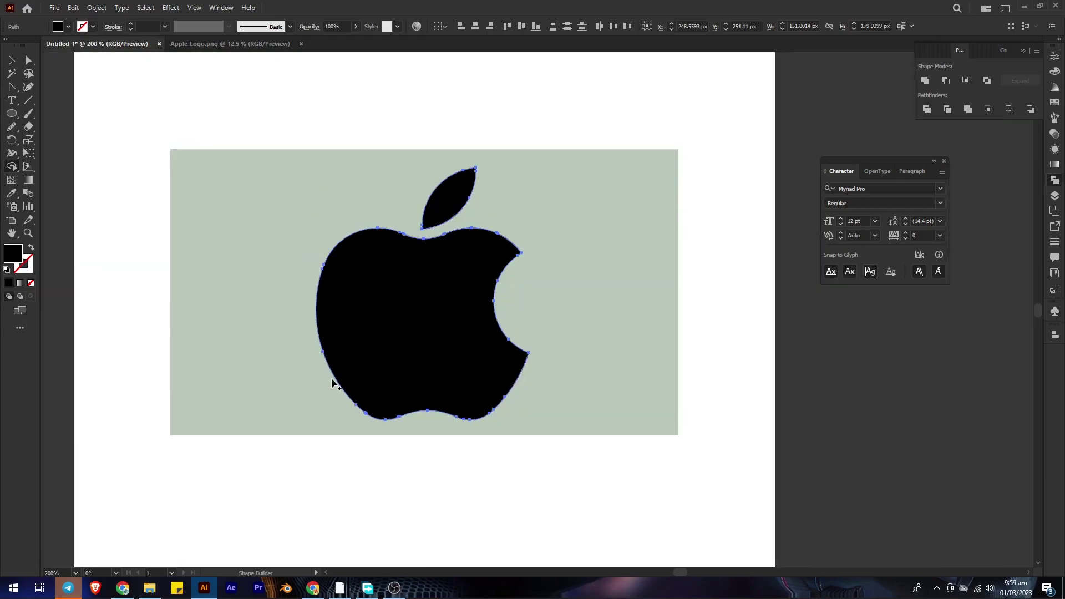
scroll(350, 300, "down", 1)
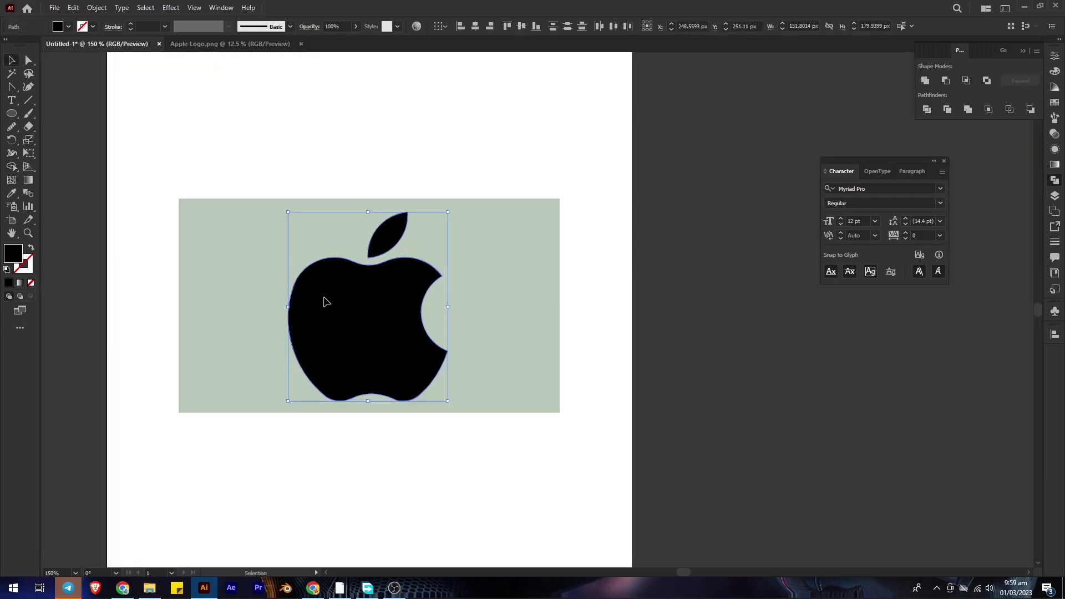
Step: Move the black apple and leaf horizontally to the right, off the grey reference logo
left_click_drag(324, 301, 464, 301)
scroll(514, 172, "up", 4)
scroll(314, 177, "down", 2)
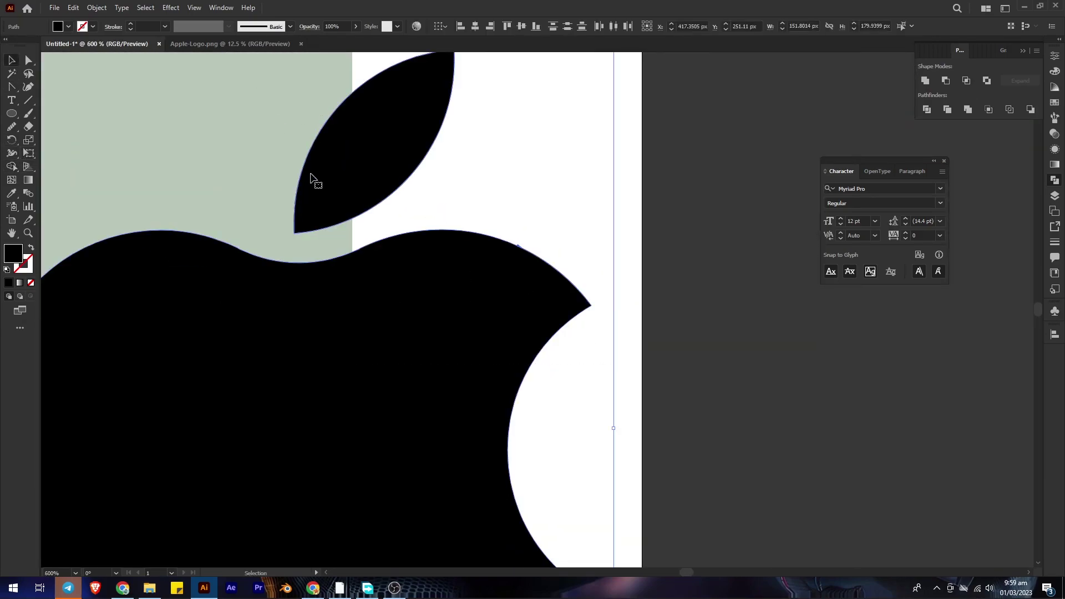
Step: Clean up the tiny pointed sliver on the edge of the apple's upper-right lobe with Shape Builder
left_click(11, 170)
scroll(672, 352, "up", 10)
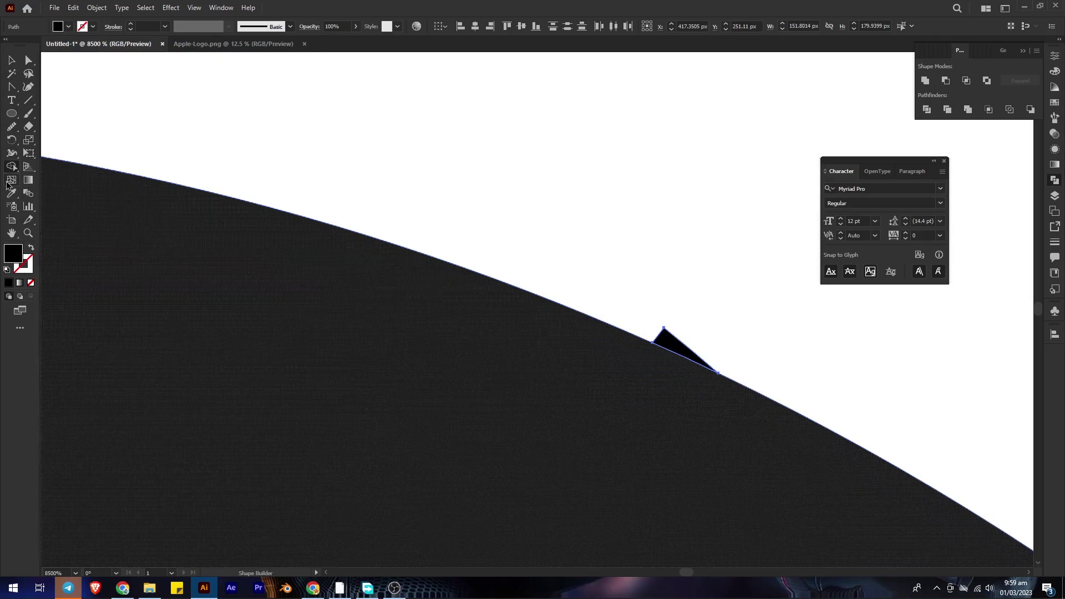
scroll(695, 357, "down", 10)
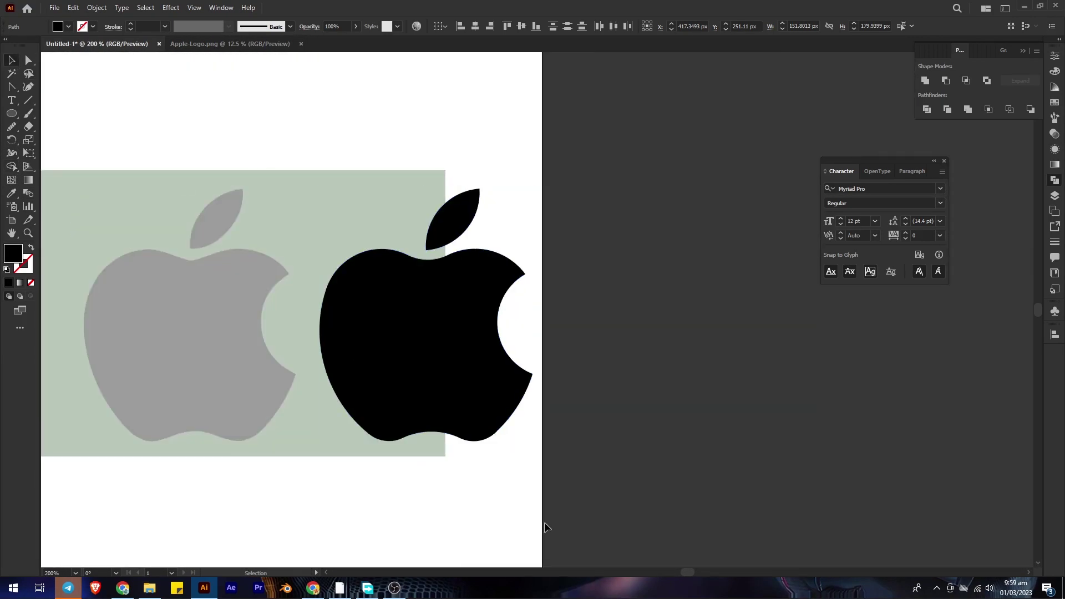
mouse_move(420, 357)
left_mouse_down()
mouse_move(570, 352)
mouse_move(420, 350)
left_mouse_up()
scroll(552, 360, "up", 5)
scroll(522, 350, "down", 8)
scroll(420, 352, "up", 3)
Step: Delete the grey reference logo together with its green background
left_click_drag(597, 391, 657, 360)
key("Delete")
scroll(552, 373, "down", 2)
Step: Select the black apple and leaf together and move them horizontally back to about the middle of the artboard
left_click(492, 333)
scroll(506, 354, "up", 2)
left_click_drag(631, 472, 383, 243)
scroll(378, 244, "down", 2)
scroll(446, 282, "up", 3)
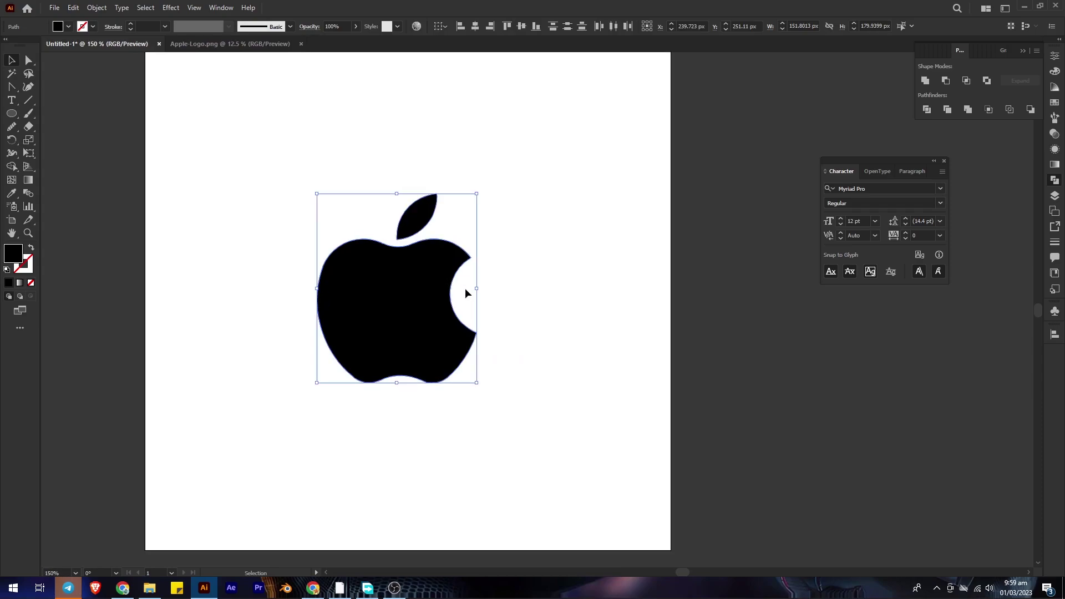